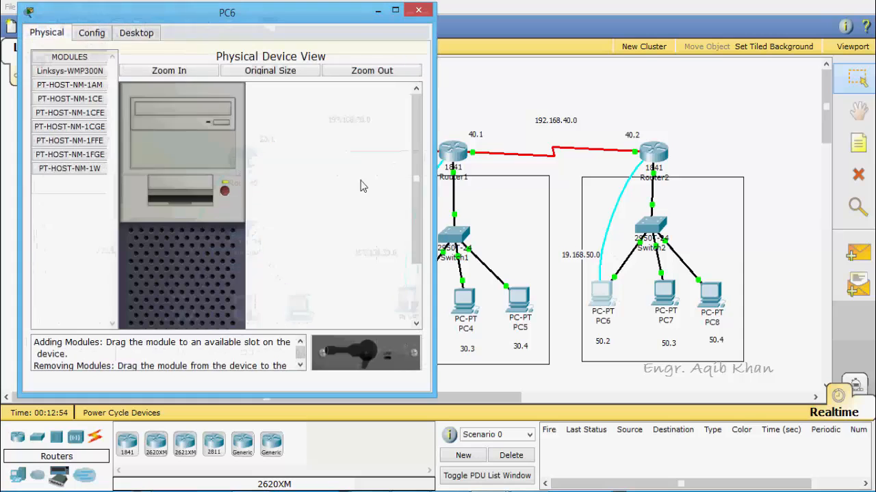
- Open a terminal session on PC6 with the default port settings and show Router2's IP routing table in privileged mode
click(134, 40)
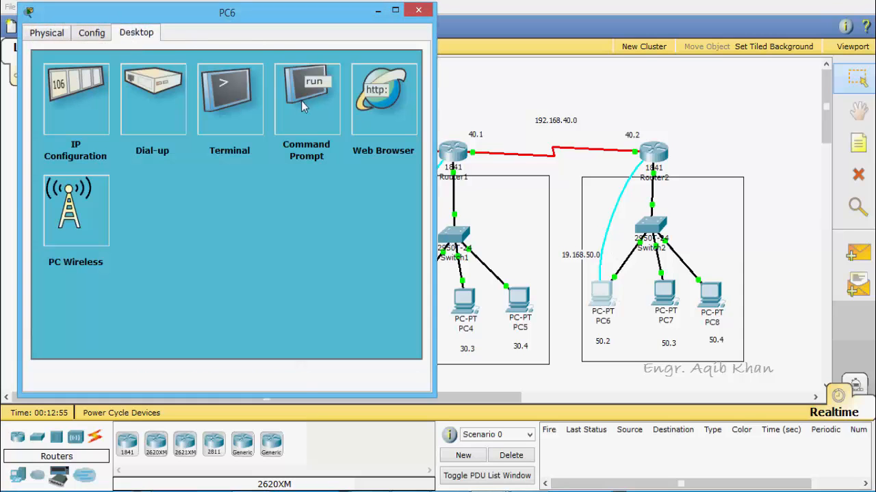
click(260, 99)
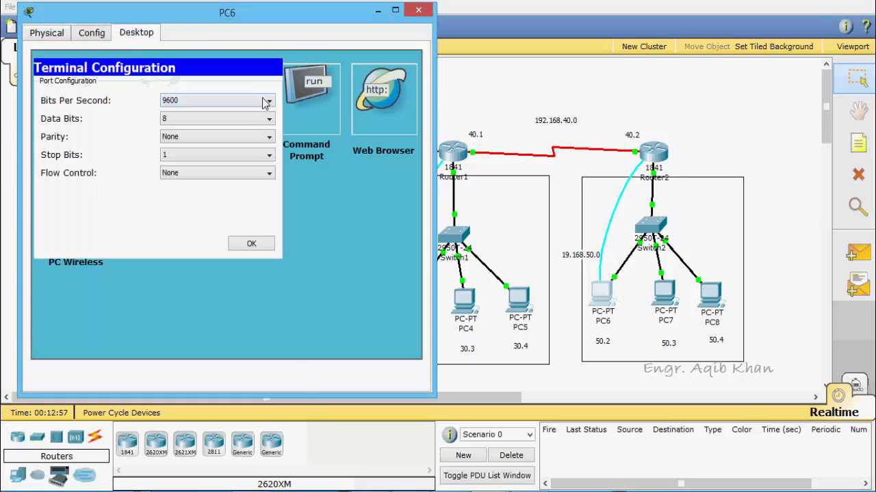
click(251, 244)
key(Return)
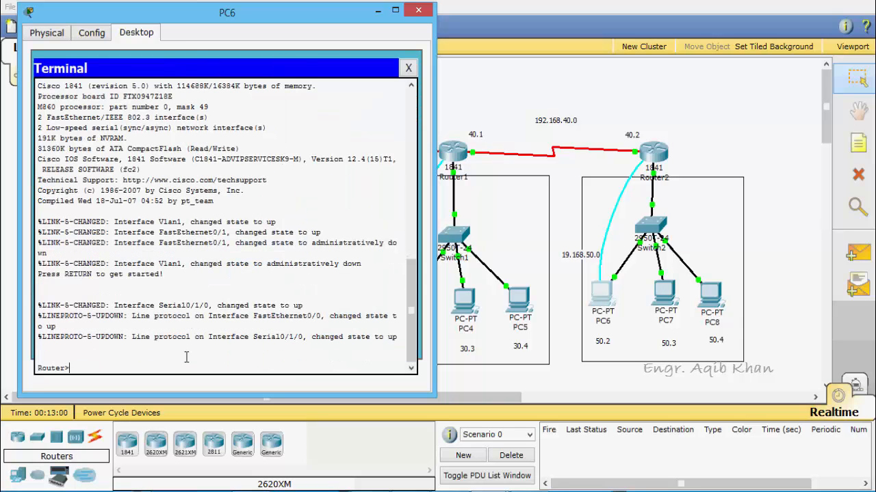
text(enable)
key(Return)
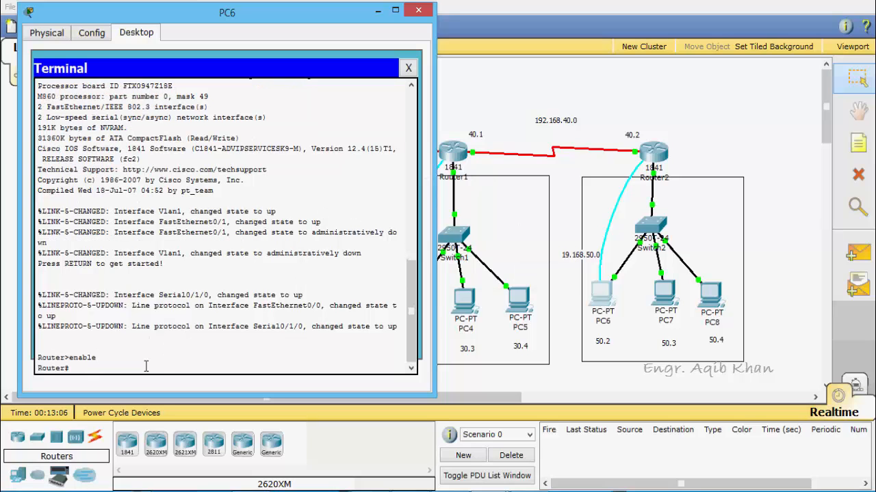
text(show ip route)
key(Return)
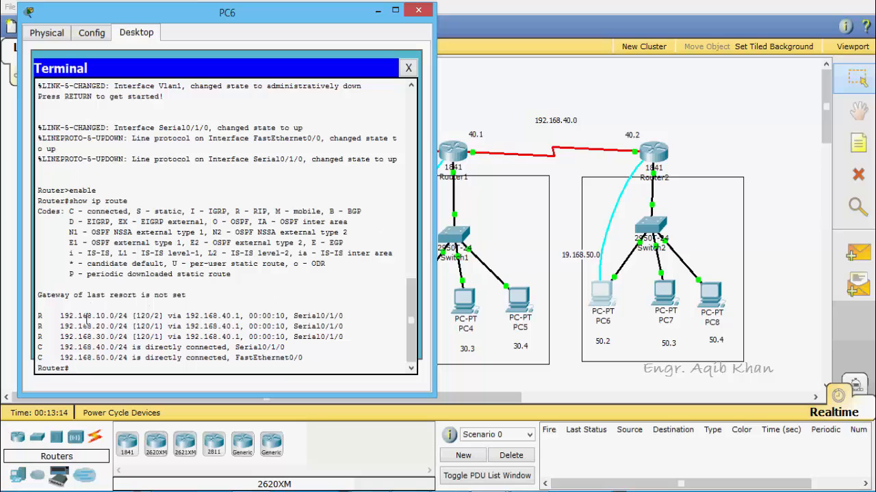
click(420, 12)
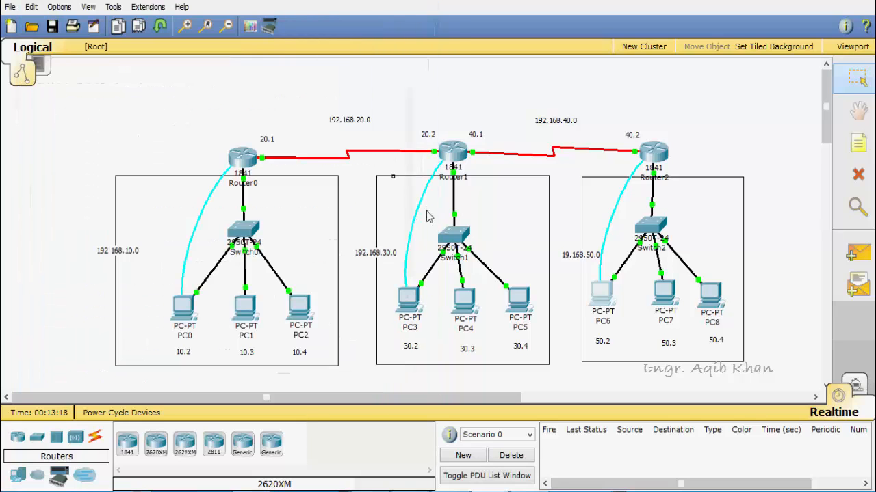
- Open a terminal session on PC3 with the default port settings and show Router1's IP routing table in privileged mode
click(406, 302)
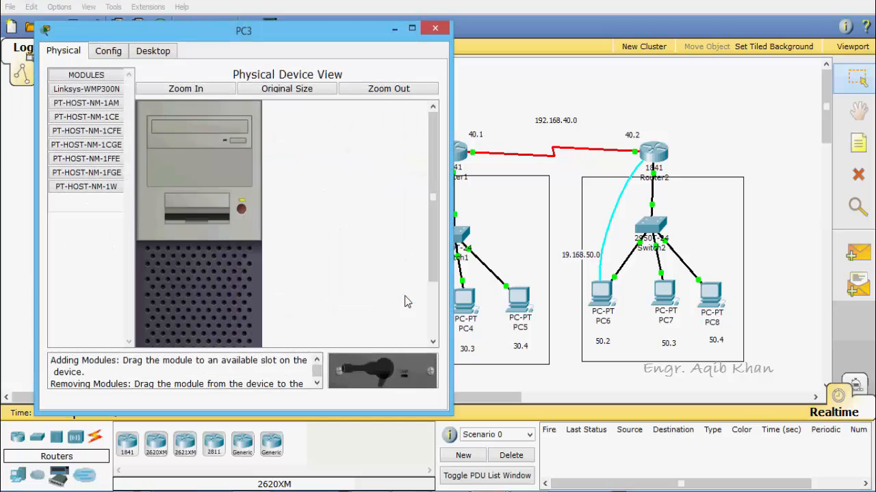
click(157, 54)
click(231, 114)
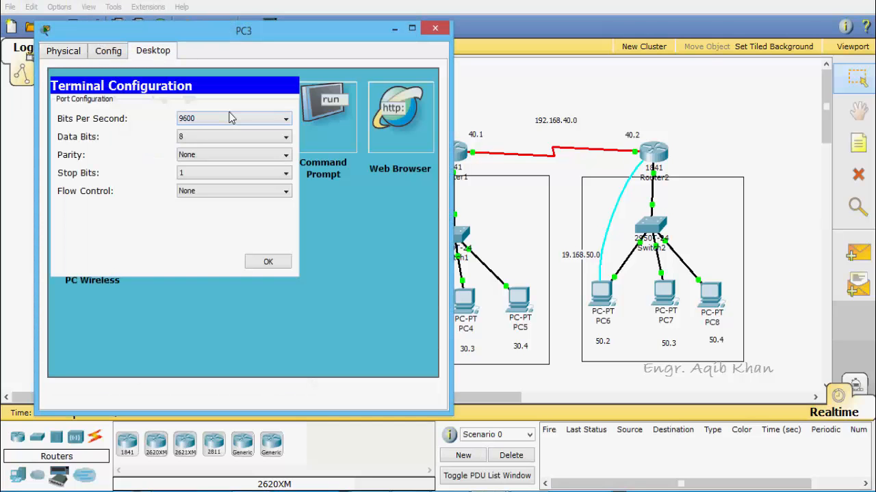
click(268, 262)
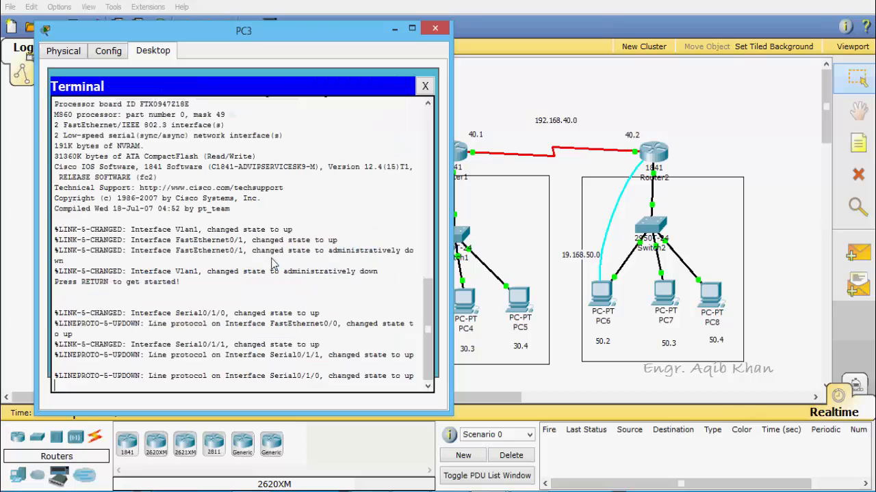
text(e)
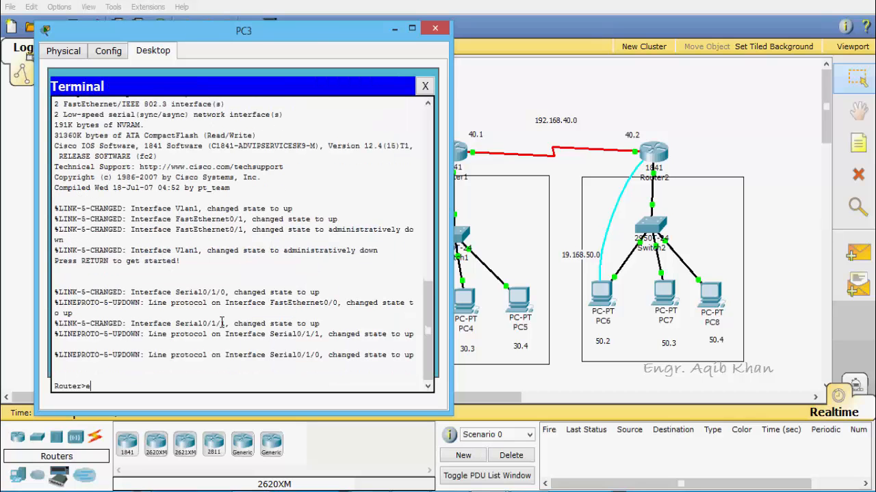
text(nable)
key(Return)
text(sh i)
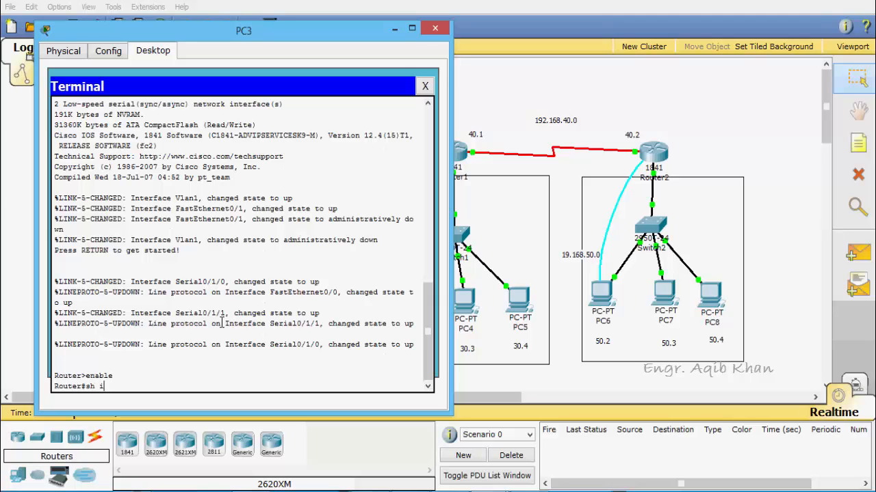
text(p route)
key(Return)
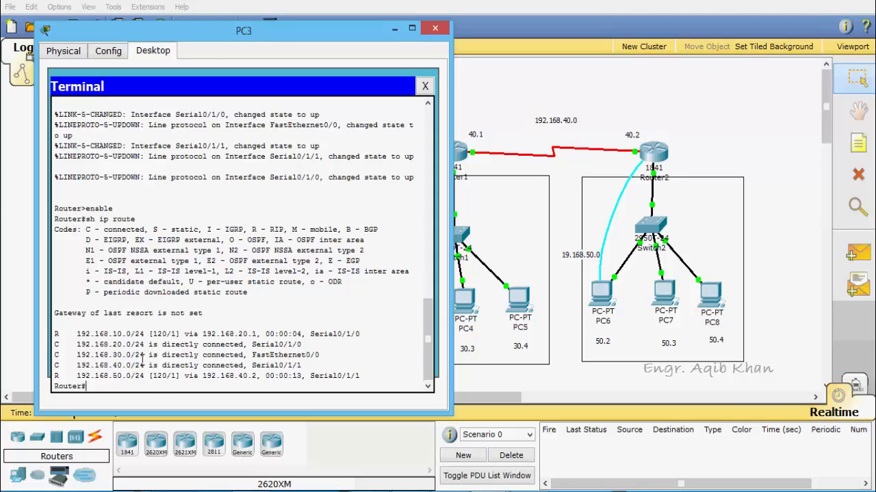
click(435, 29)
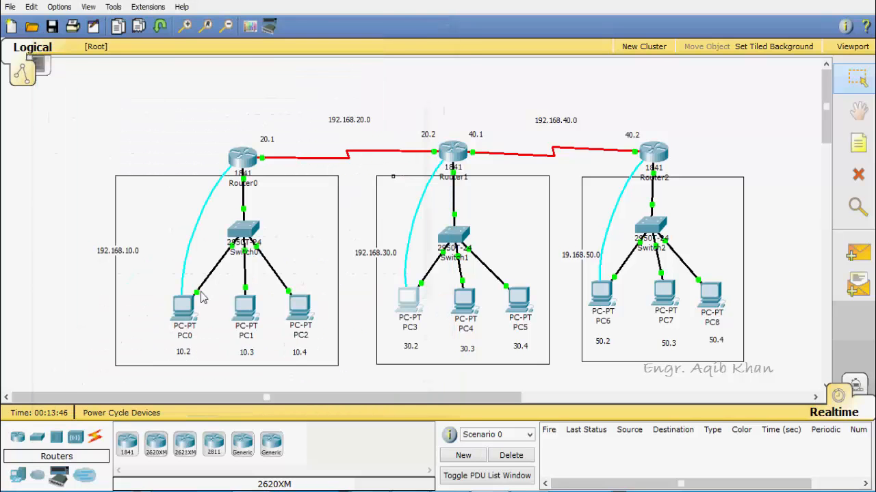
- Open a terminal session on PC0 with the default port settings and enter global configuration mode on Router0
click(190, 315)
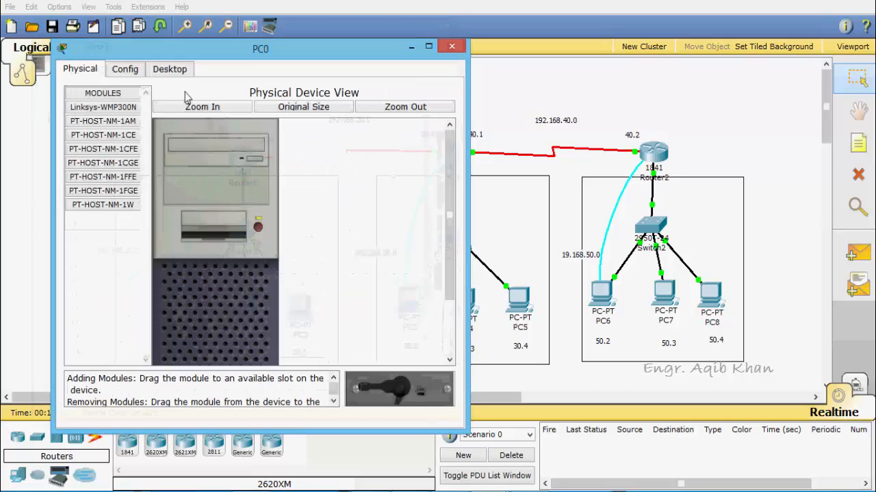
click(170, 69)
click(271, 128)
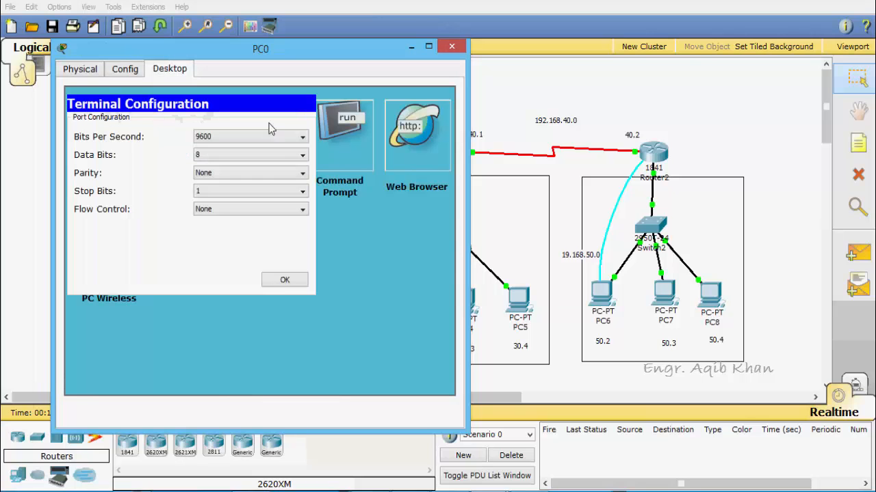
click(280, 281)
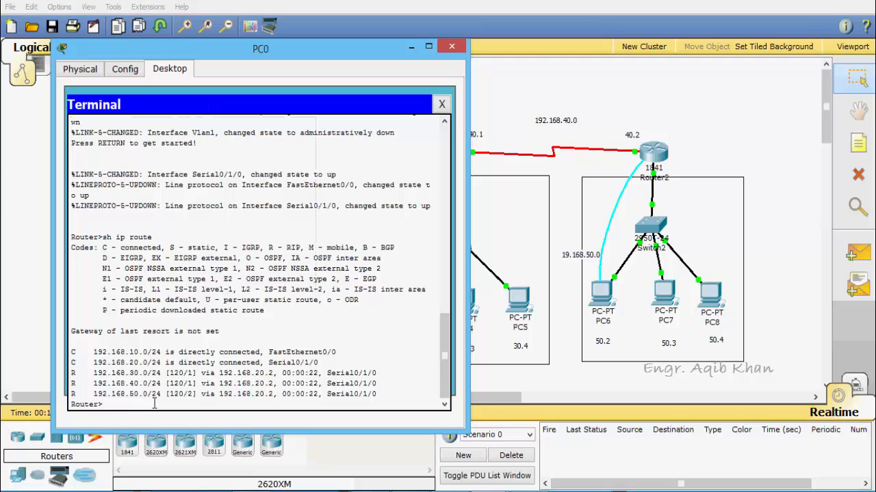
text(enable)
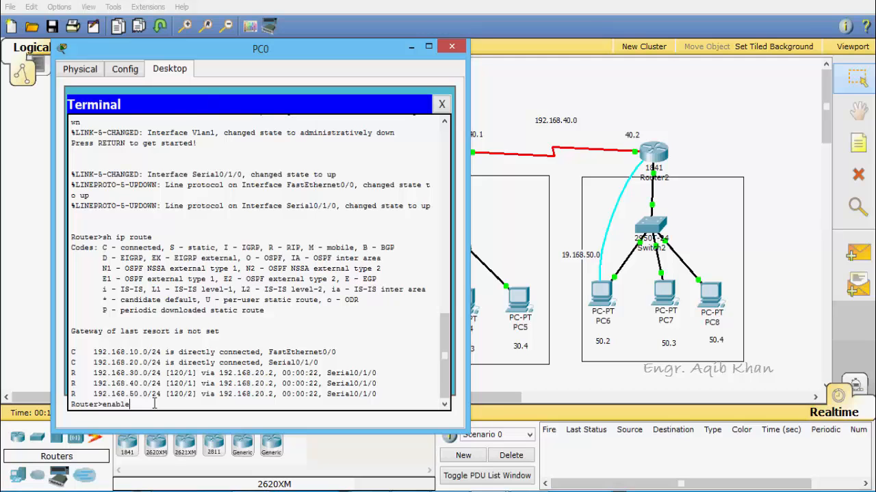
key(Return)
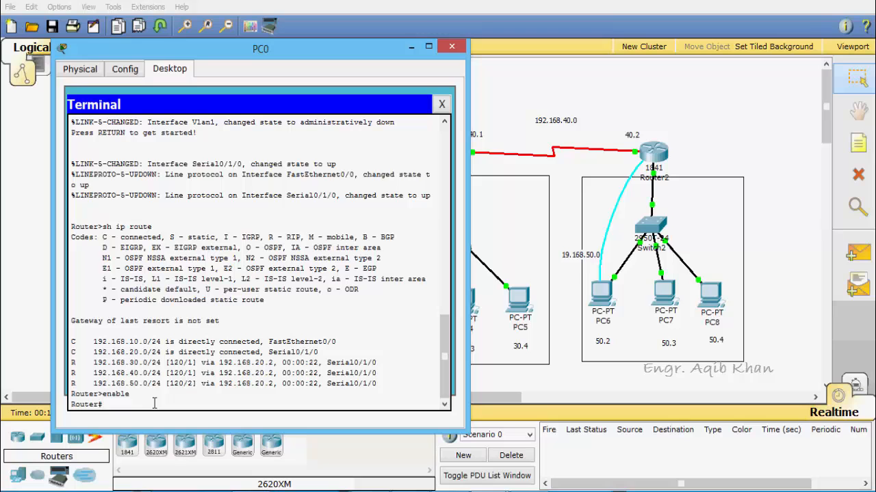
text(configure terminal)
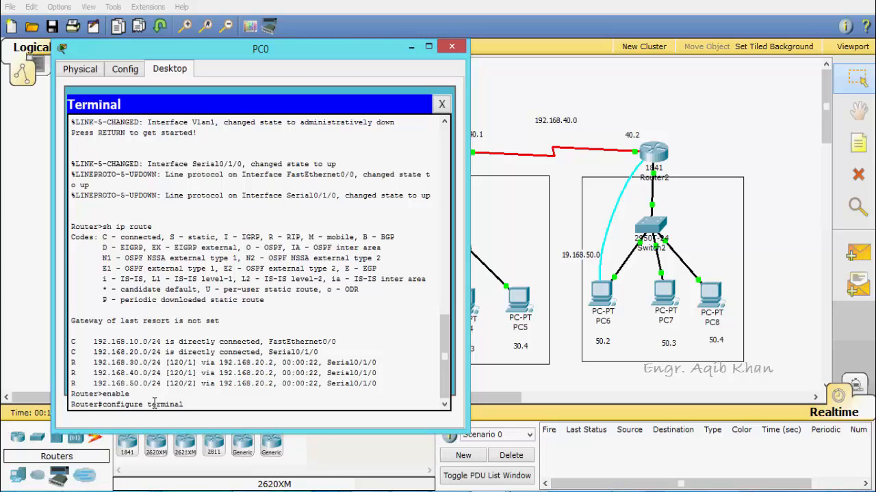
key(Return)
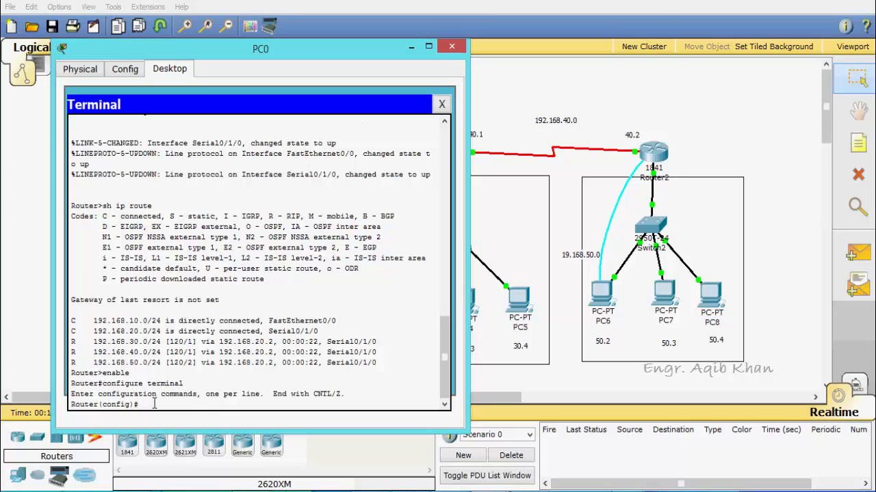
- List the number ranges accepted by the access-list command and inspect Router0's interface summary in the topology
text(access-list ?)
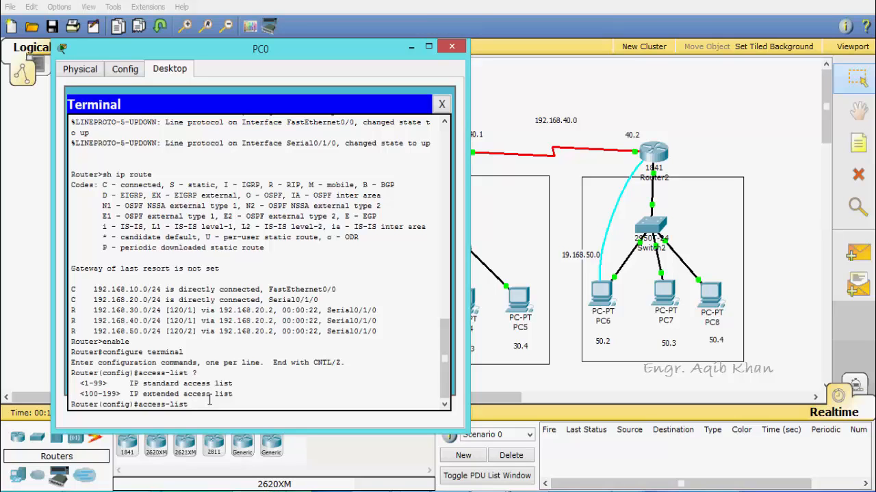
click(411, 48)
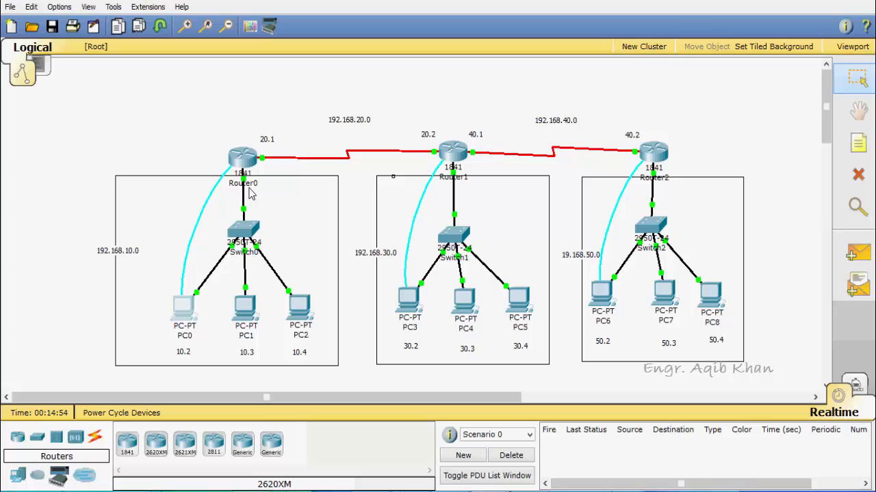
mouse_move(244, 170)
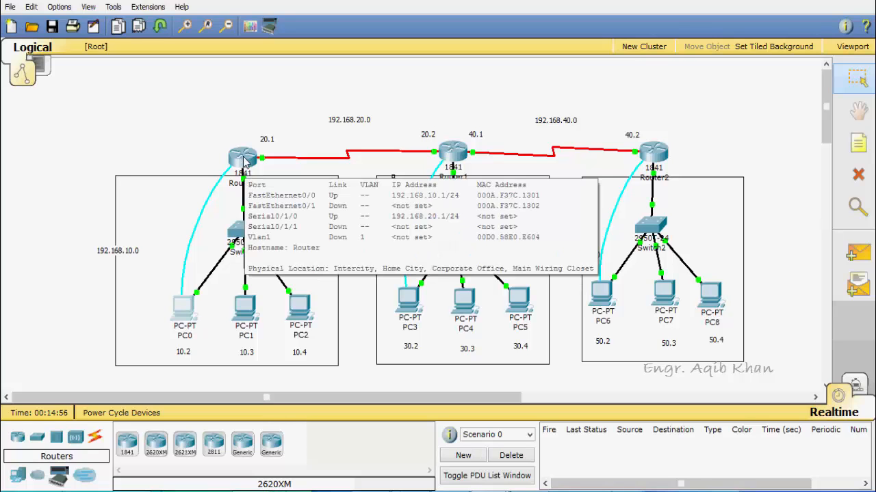
- From PC0's terminal, add a rule to access list 10 denying network 192.168.50.0 with wildcard mask 0.0.0.255
click(187, 318)
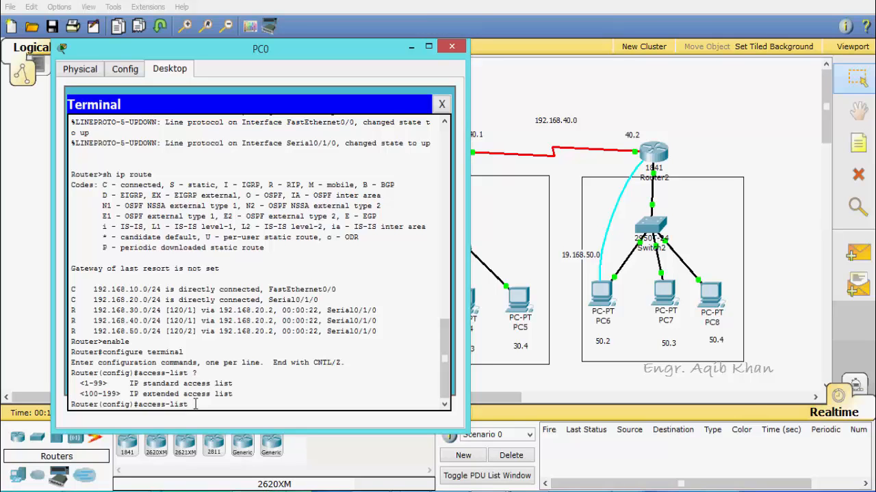
text(10 deny 192.168.50.0)
text(0.0)
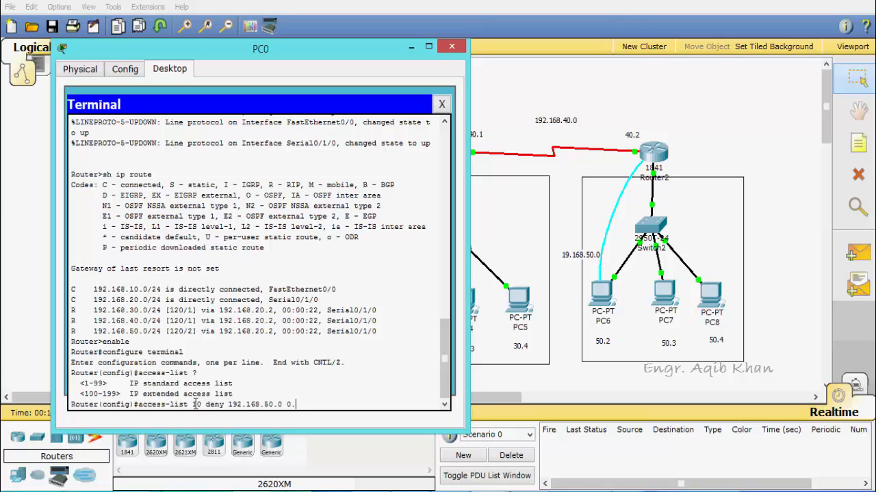
text(.0.255)
key(Return)
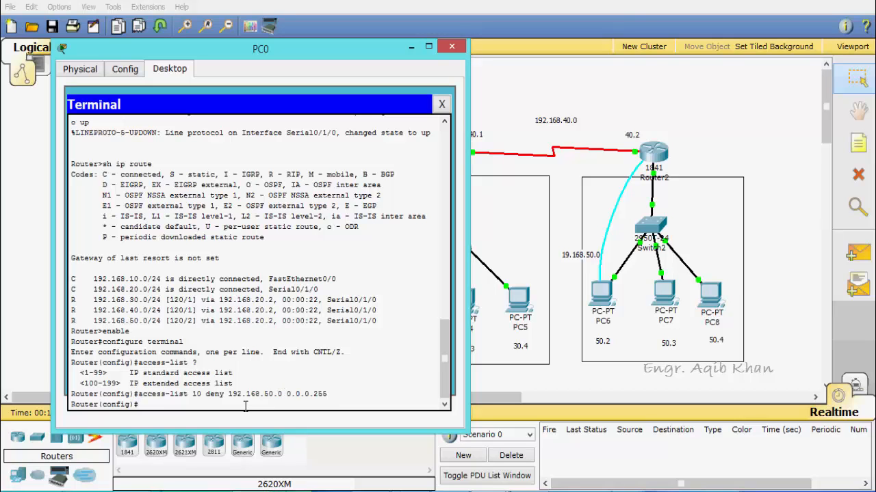
- Add a rule to access list 10 denying the single host 192.168.30.3
text(access-list 10 deny 192)
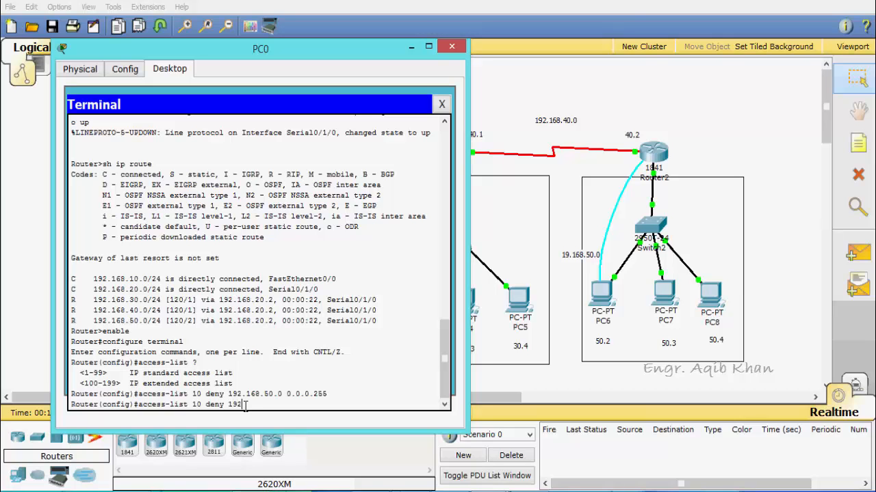
text(.16)
text(8.30)
text(.)
text(0)
key(Return)
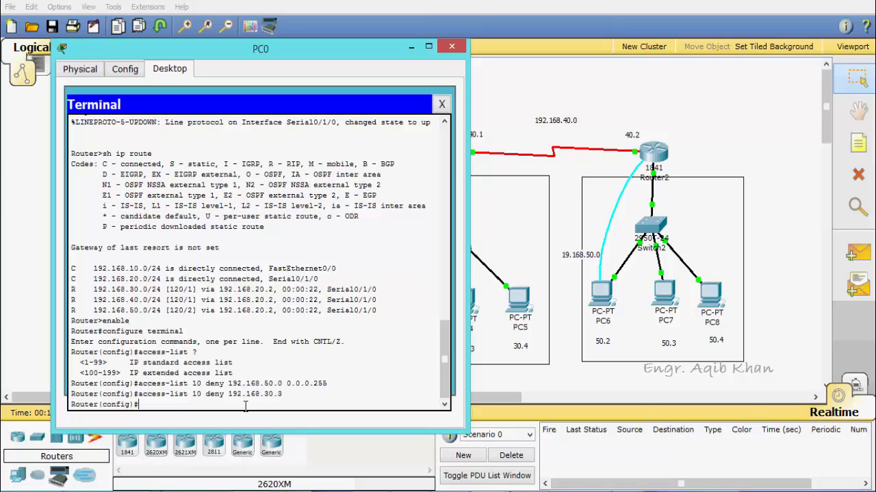
- Add a rule to access list 10 permitting any other source, reusing the previous command
key(Up)
key(BackSpace)
key(BackSpace)
key(BackSpace)
key(BackSpace)
key(BackSpace)
key(BackSpace)
key(BackSpace)
key(BackSpace)
key(BackSpace)
key(BackSpace)
key(BackSpace)
key(BackSpace)
key(BackSpace)
key(BackSpace)
key(BackSpace)
key(BackSpace)
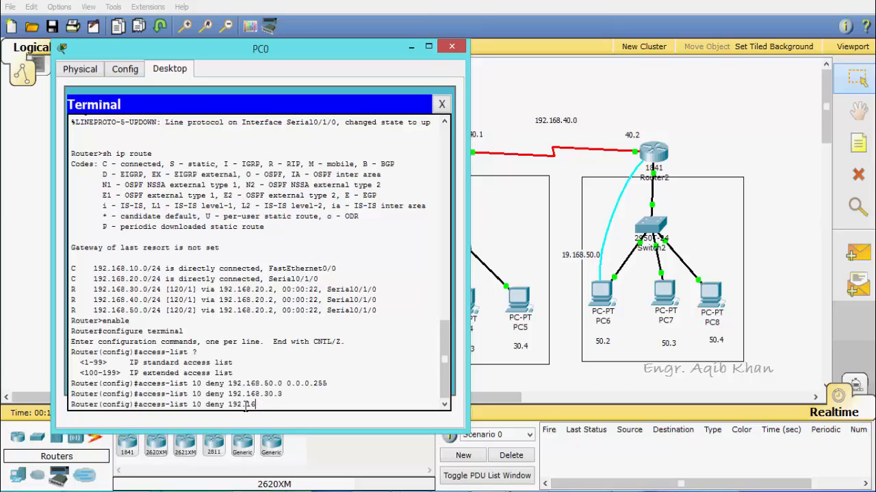
key(BackSpace)
text(permit any)
key(Return)
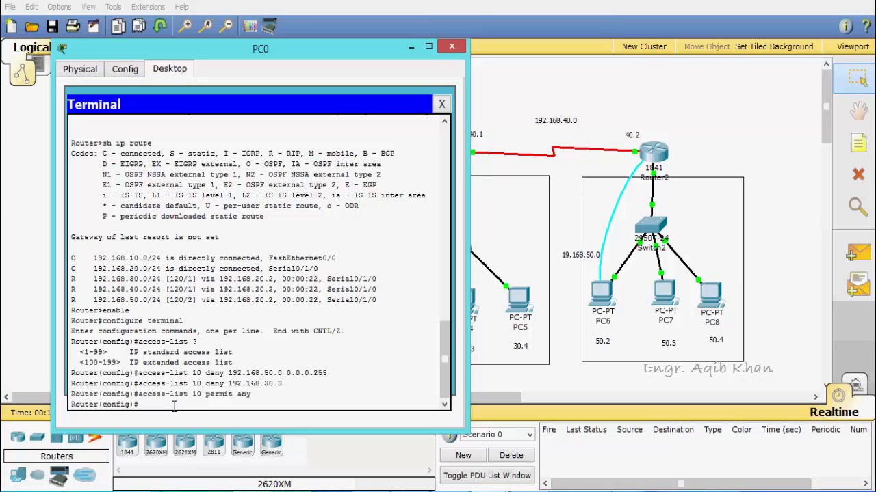
- Leave configuration mode and display Router0's access lists, then return to the topology
text(exit)
key(Return)
text(sh)
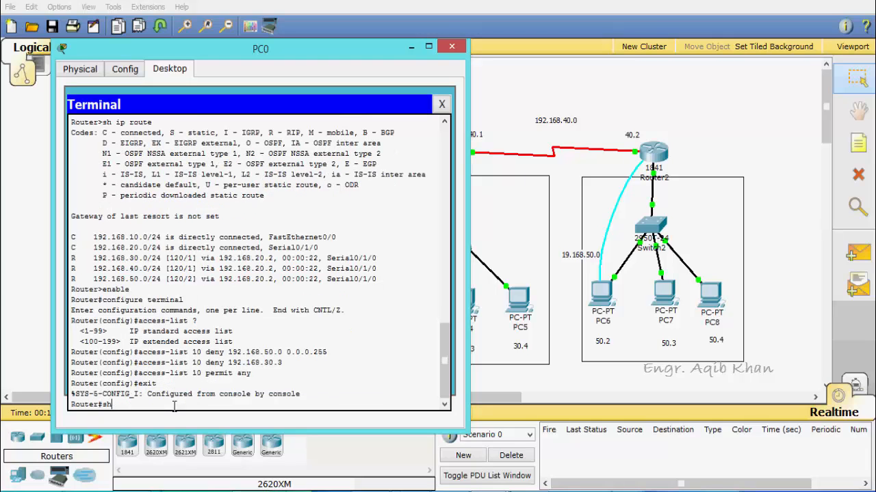
text(ow access-list)
key(Return)
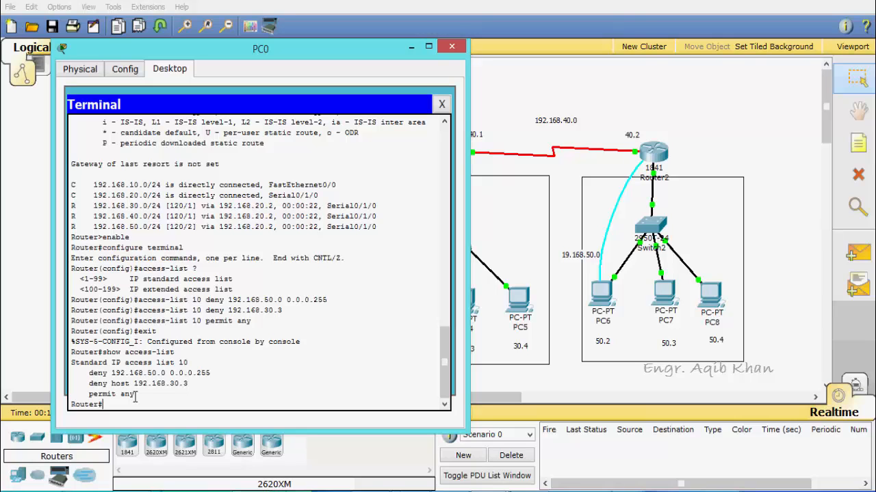
click(412, 50)
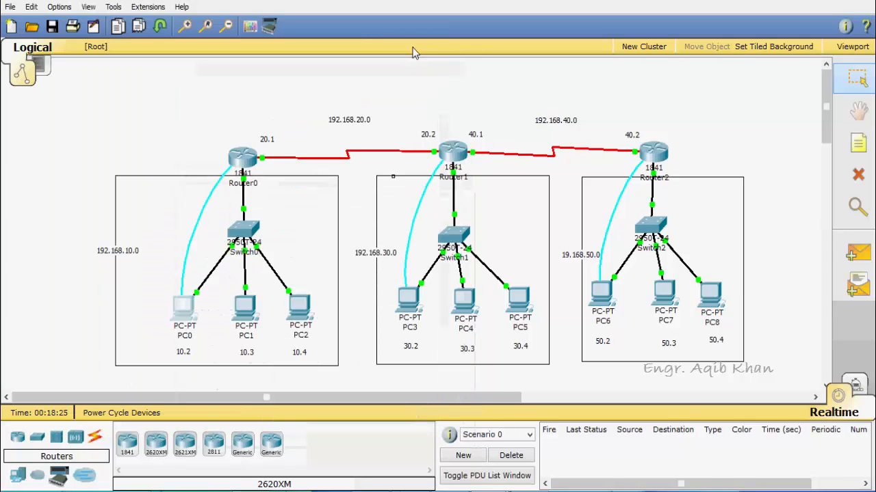
- Send a simple PDU from PC0 to PC6 to test connectivity
click(864, 259)
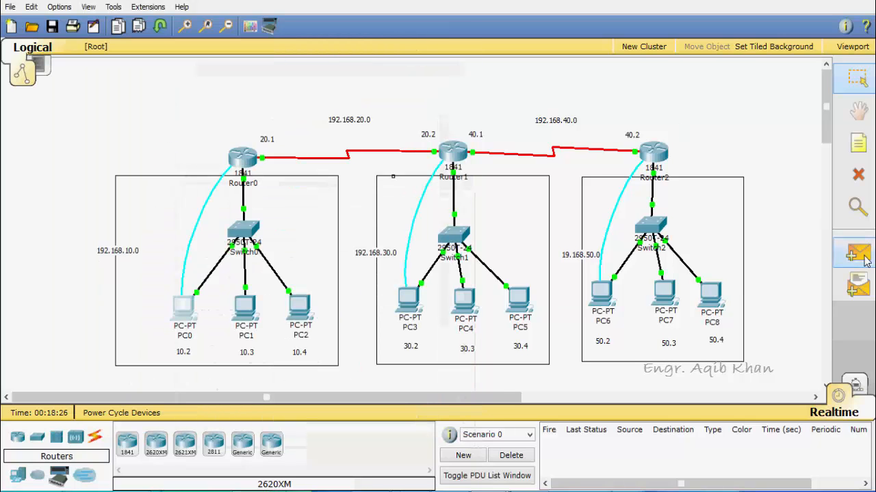
click(182, 312)
click(602, 294)
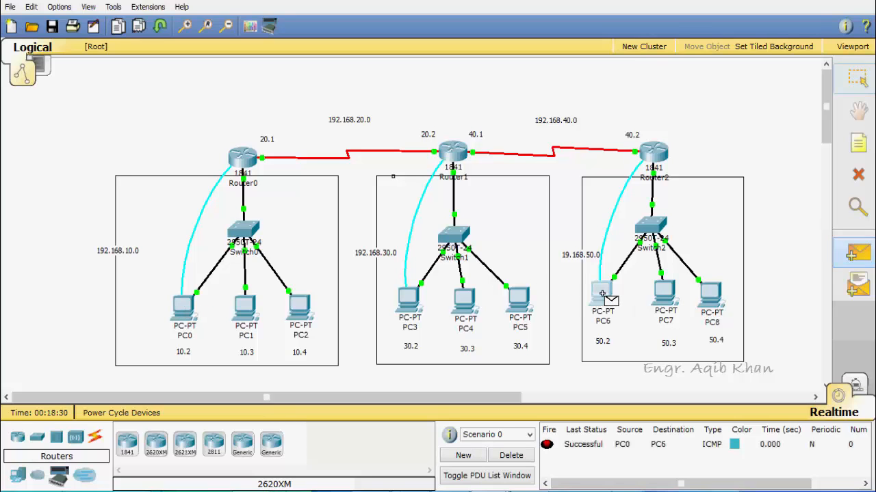
- Send a simple PDU from PC0 to PC4 to test connectivity
click(852, 260)
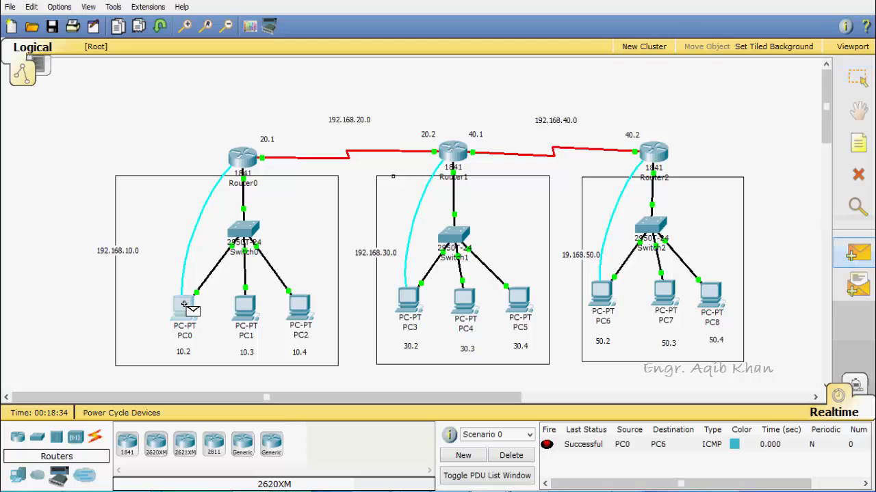
click(185, 306)
click(468, 303)
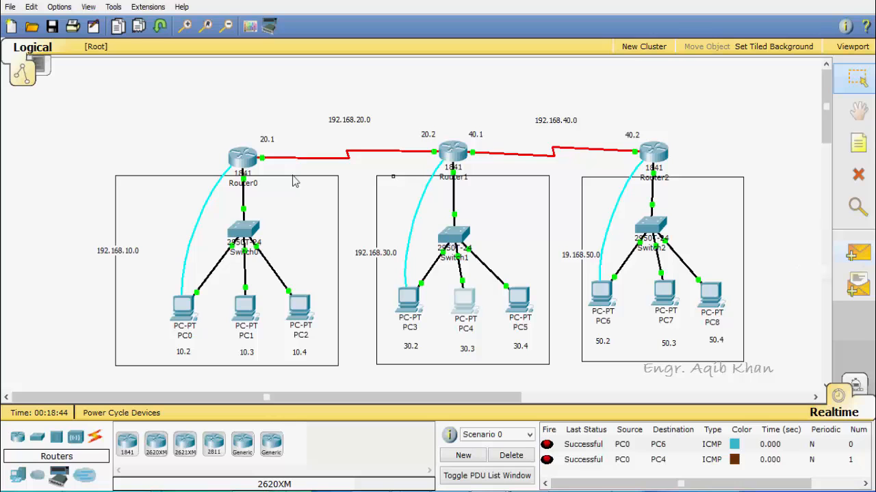
mouse_move(251, 163)
mouse_move(247, 189)
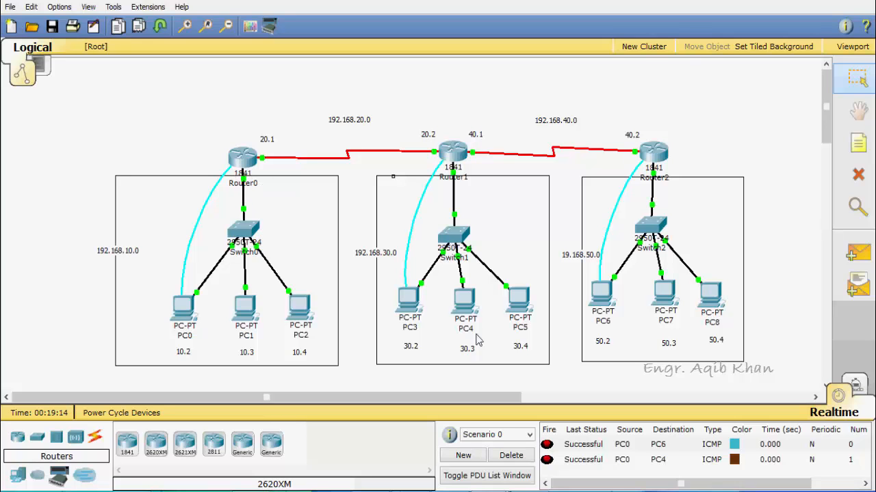
- Return to PC0's terminal, enter global configuration mode and open interface fastethernet0/0 for configuration
mouse_move(489, 491)
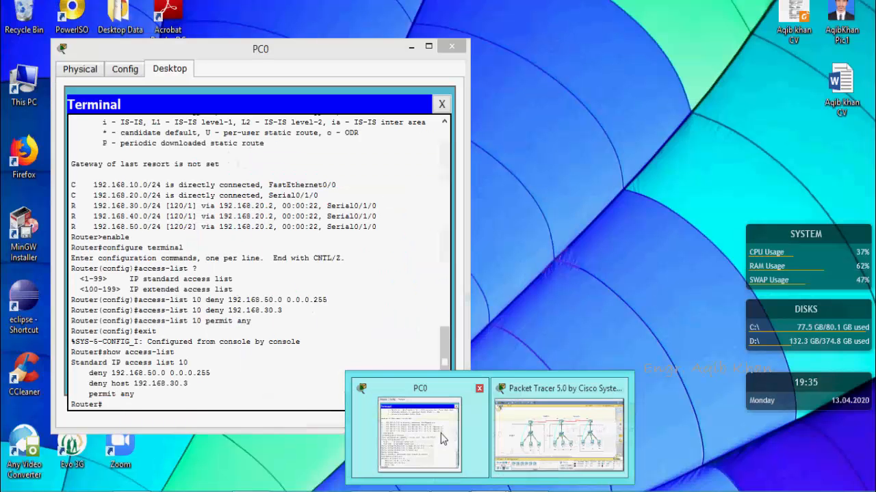
click(420, 434)
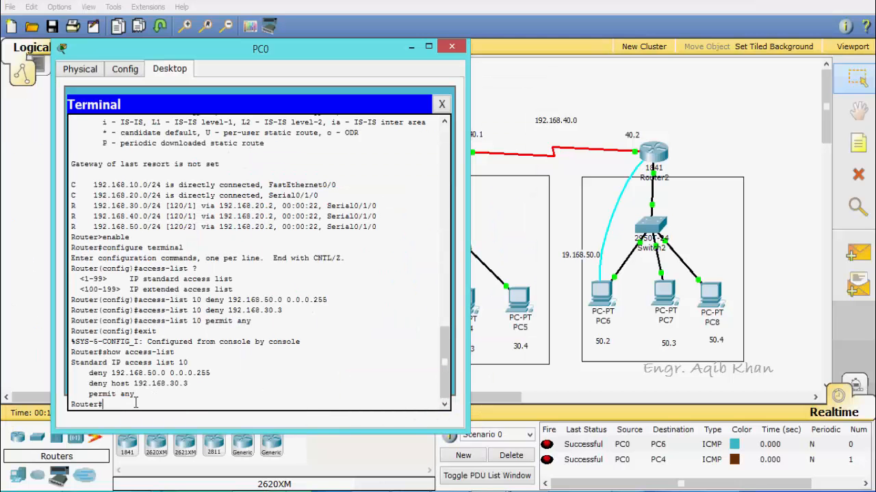
key(Up)
key(Up)
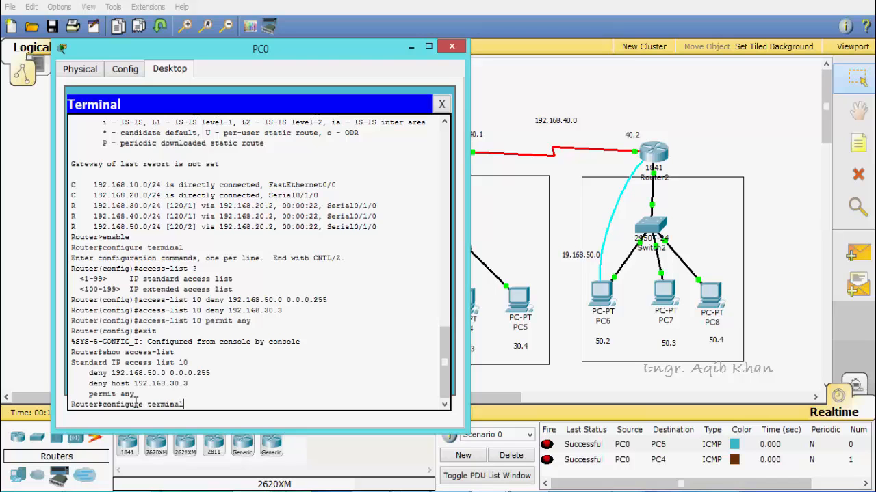
key(Return)
text(in)
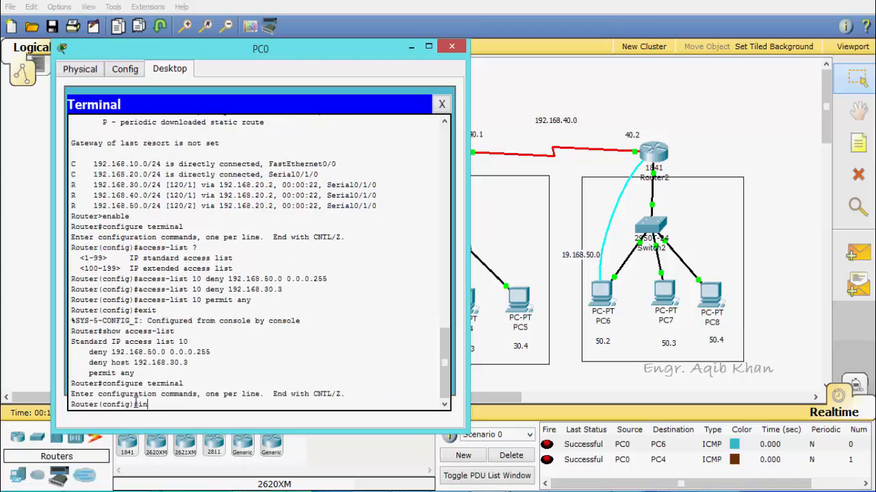
text(terface fastethernet)
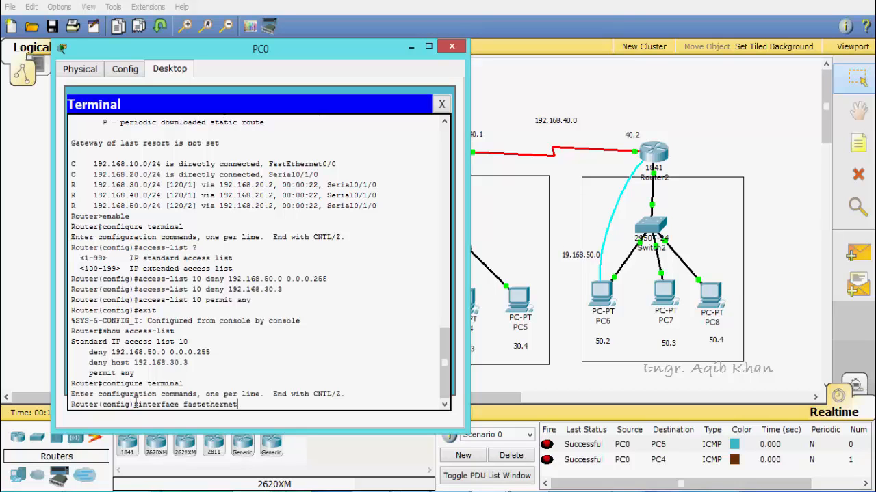
text(0/0)
key(Return)
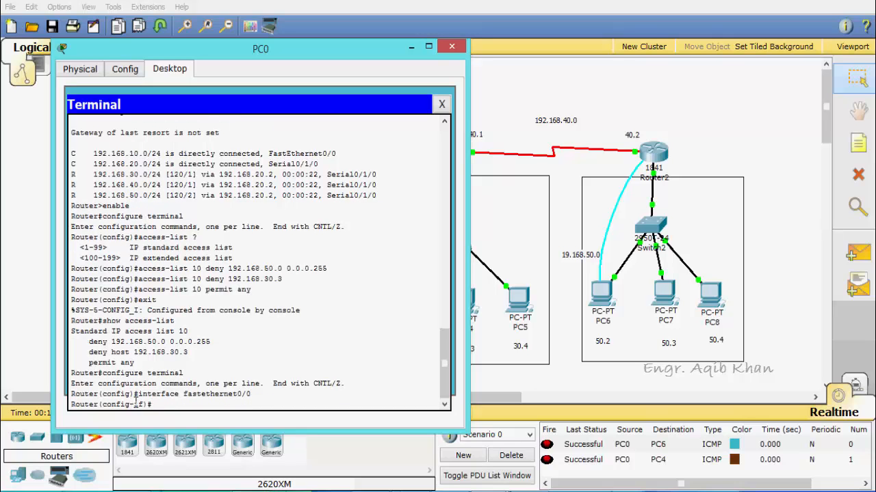
- Apply access list 10 outbound on the interface, exit interface configuration mode and return to the topology
text(ip access-group 10 out)
key(Return)
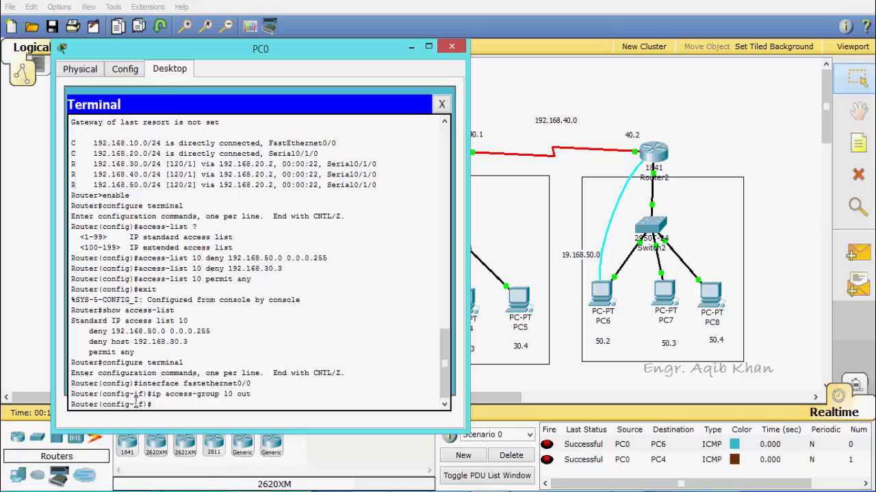
text(exit)
key(Return)
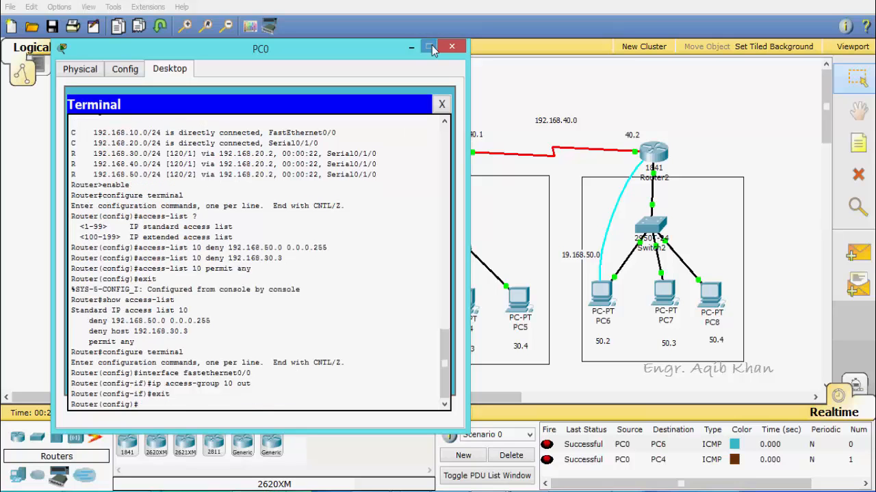
click(410, 48)
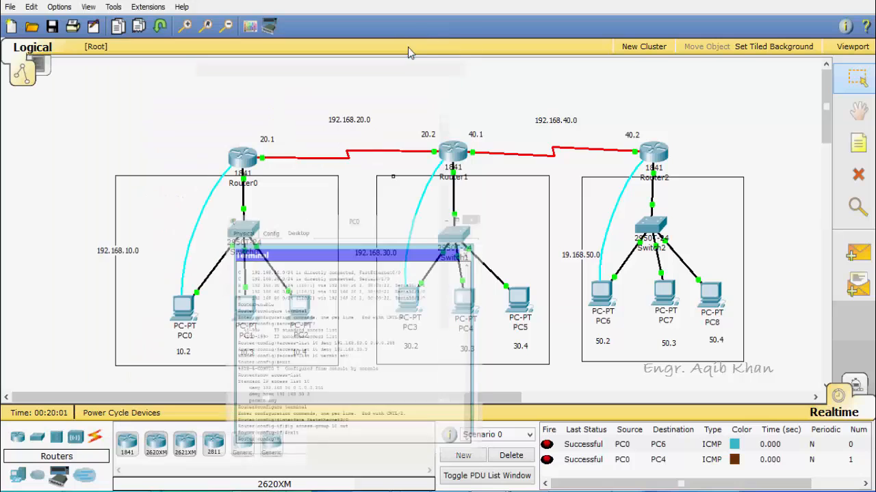
- Delete the existing test PDUs from Scenario 0 and send a simple PDU from PC0 to PC6
click(859, 253)
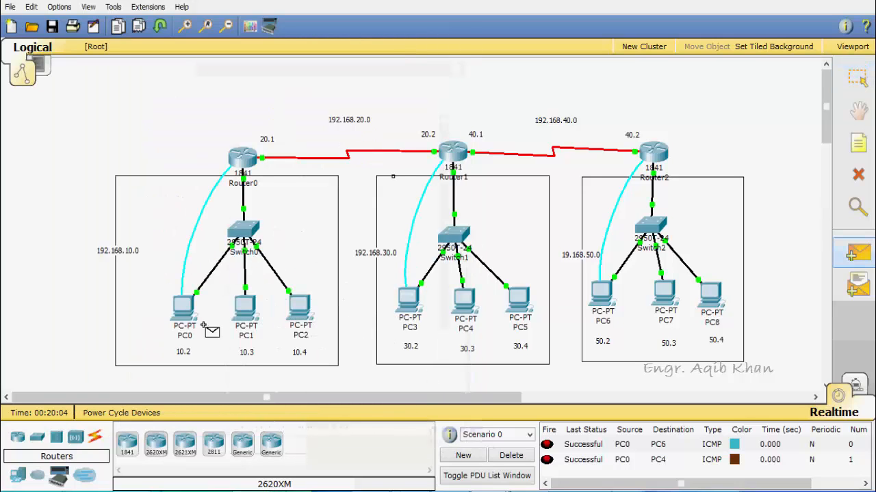
click(528, 458)
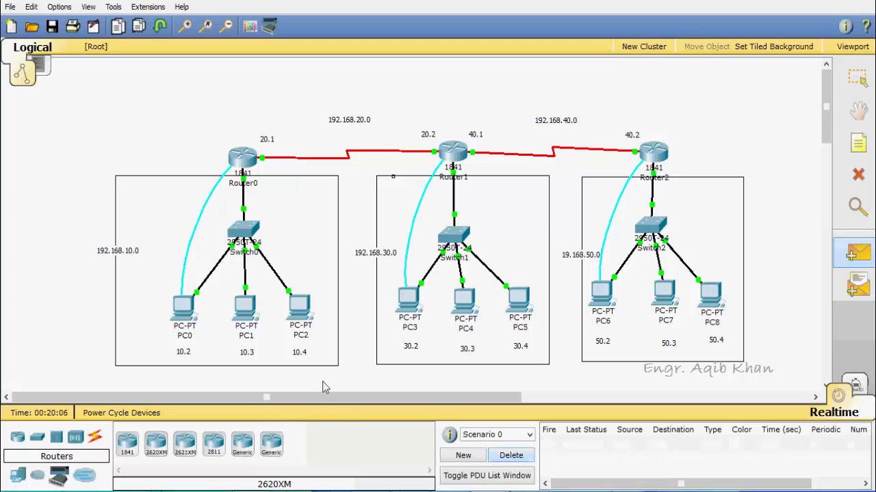
click(183, 307)
click(600, 296)
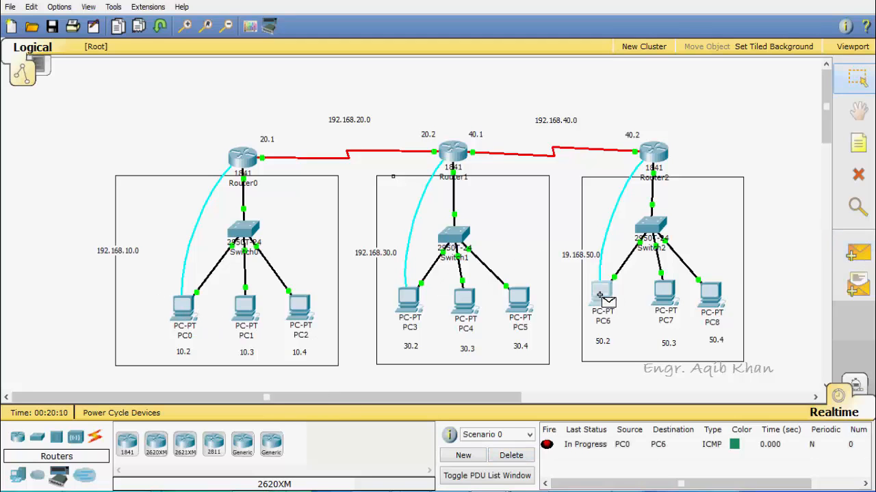
- Send a simple PDU from PC0 to PC7 to test another host in the 50.0 network
click(856, 251)
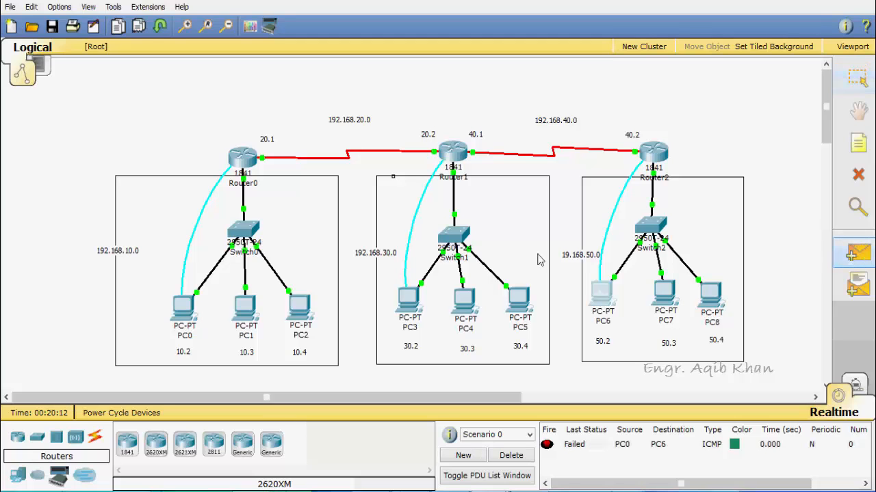
click(183, 312)
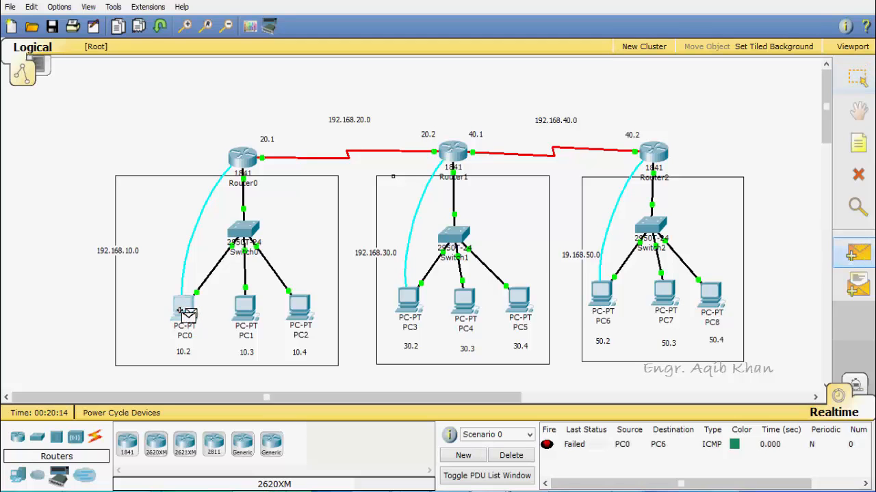
click(669, 293)
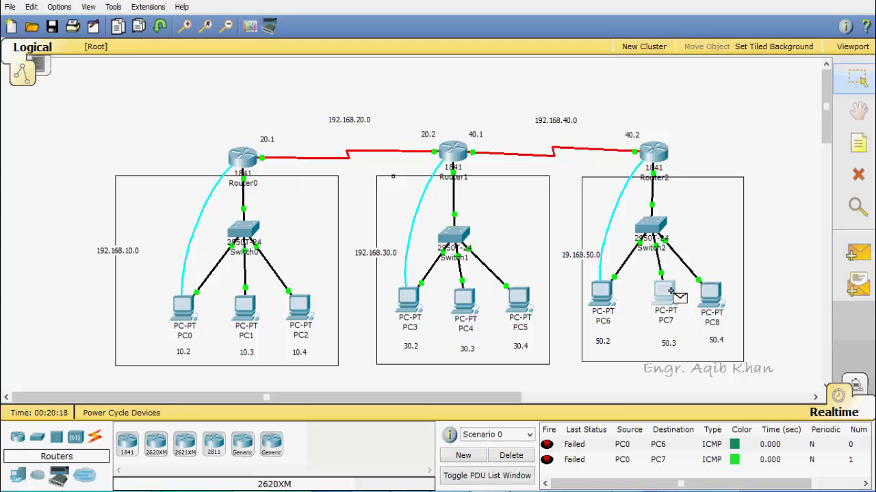
- Send a simple PDU from PC0 to PC4 to test the denied host 192.168.30.3
click(864, 263)
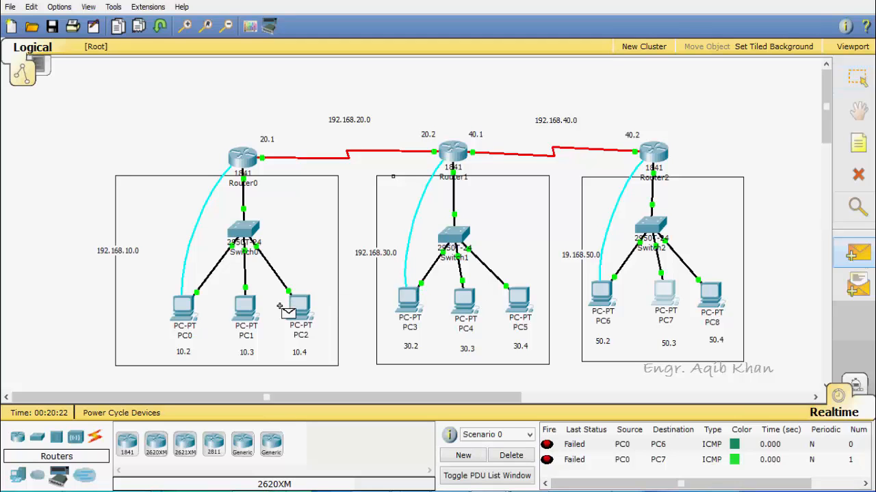
click(186, 308)
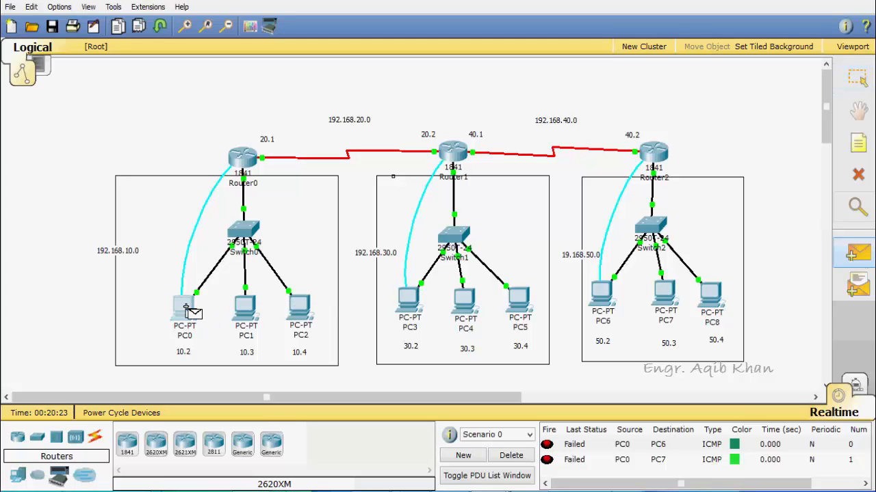
click(464, 302)
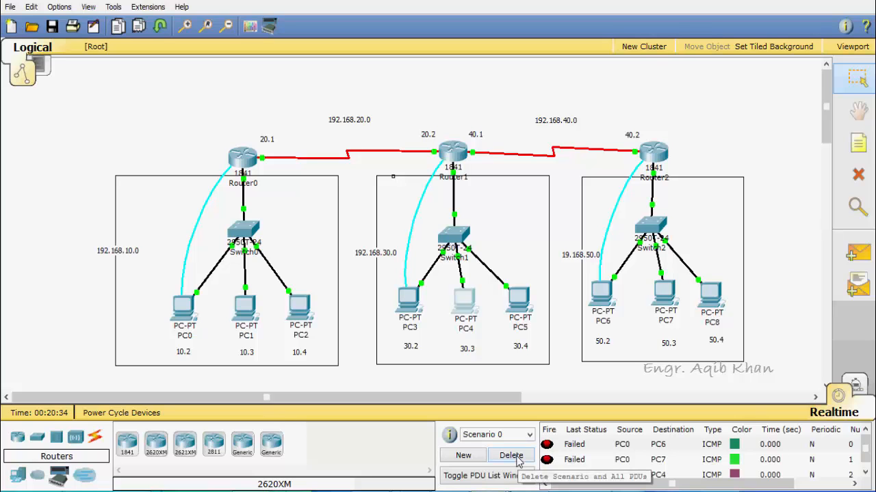
- Clear the scenario's PDUs and send a simple PDU from PC0 to PC3 to test a permitted host
click(517, 457)
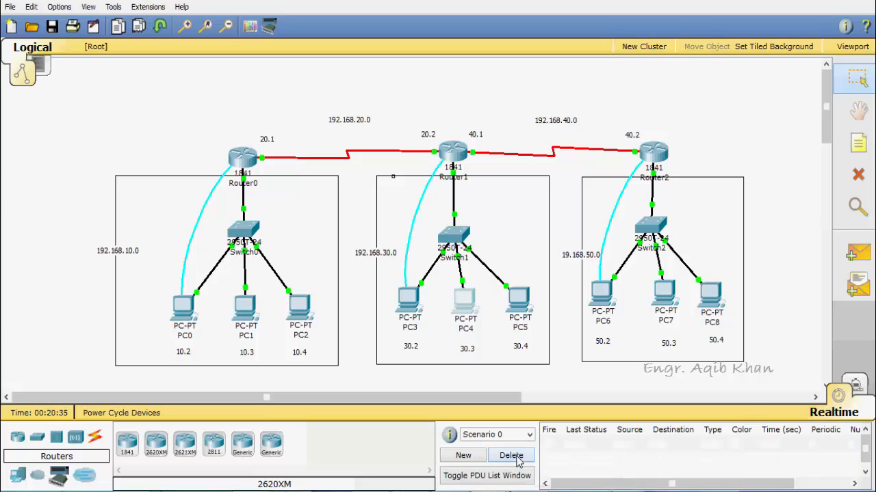
click(863, 254)
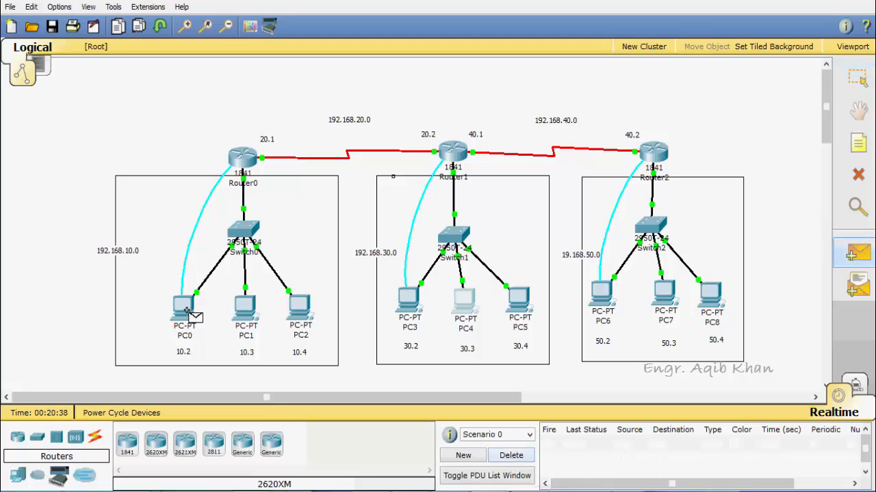
click(185, 309)
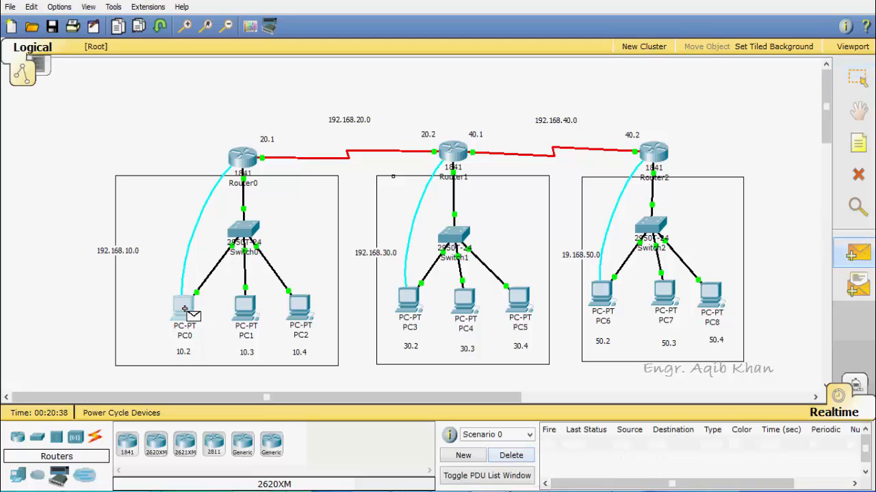
click(407, 301)
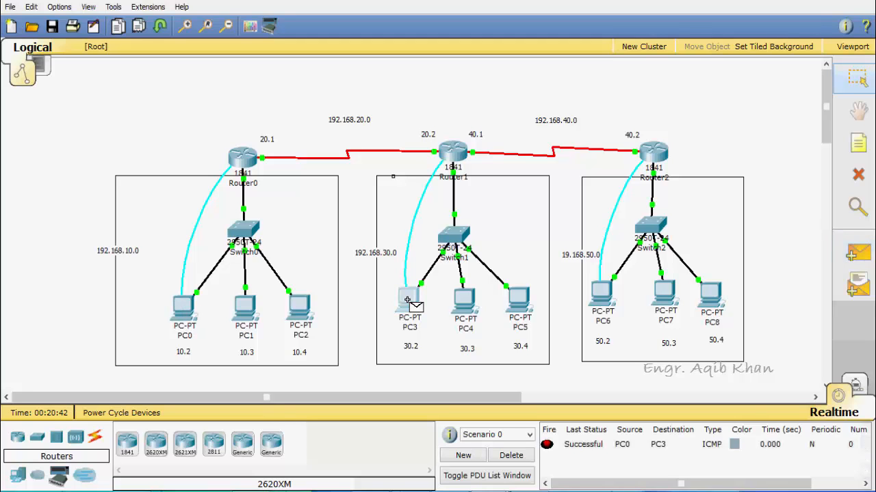
- Send a simple PDU from PC3 to PC6 to test connectivity between their networks
click(864, 255)
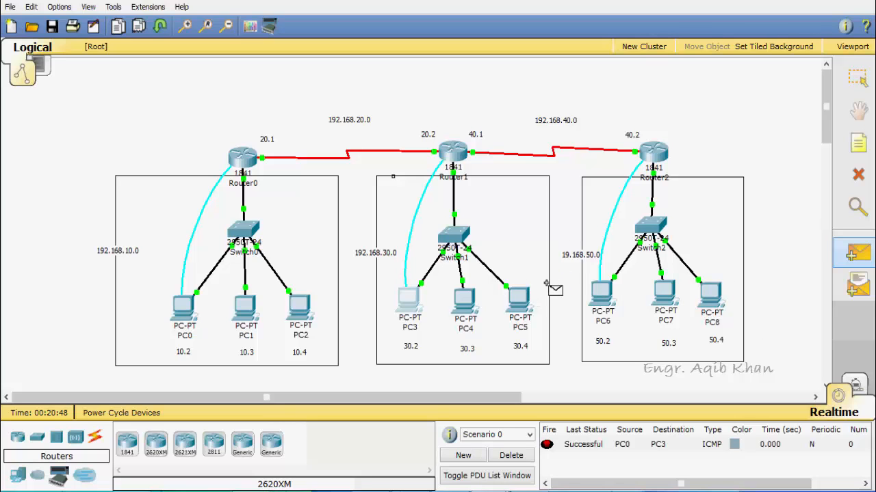
click(407, 301)
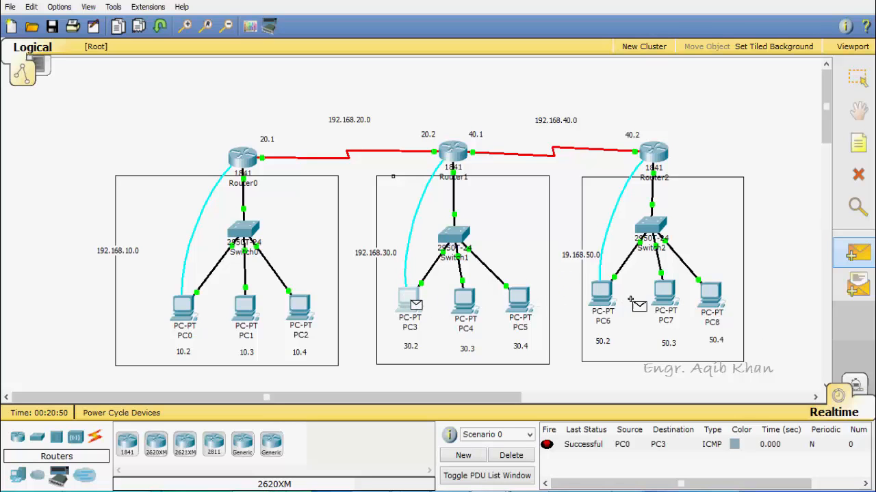
click(601, 298)
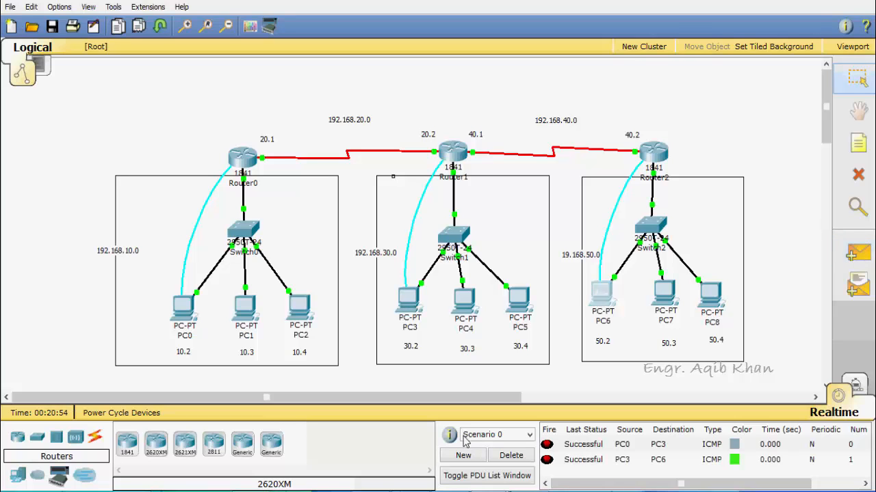
- Reopen PC0's terminal and examine the network address and wildcard mask in the 192.168.50.0 deny rule
mouse_move(487, 491)
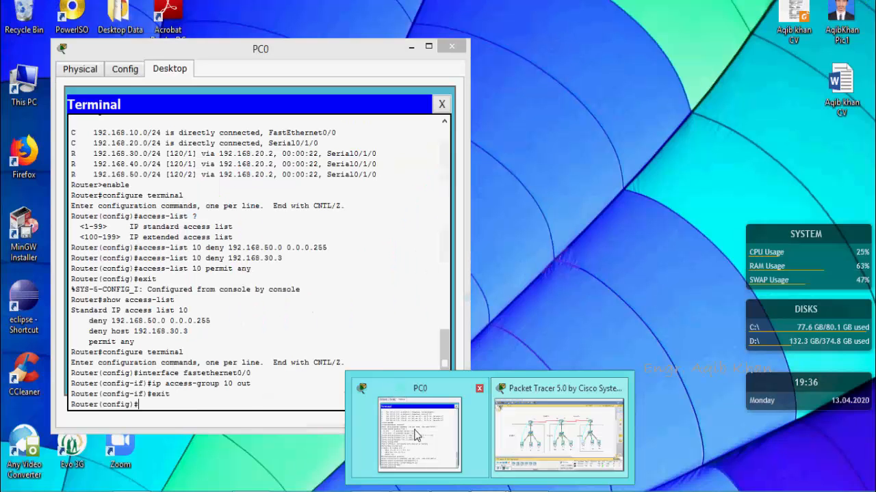
click(415, 431)
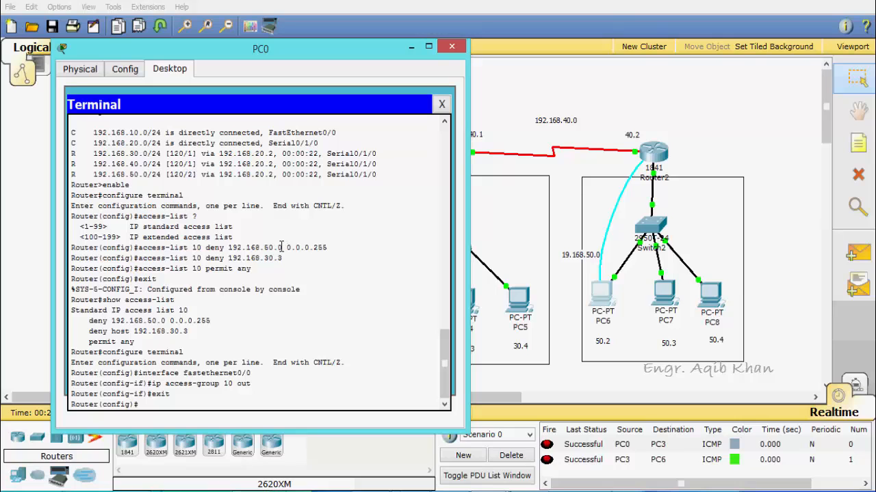
drag(286, 247, 331, 248)
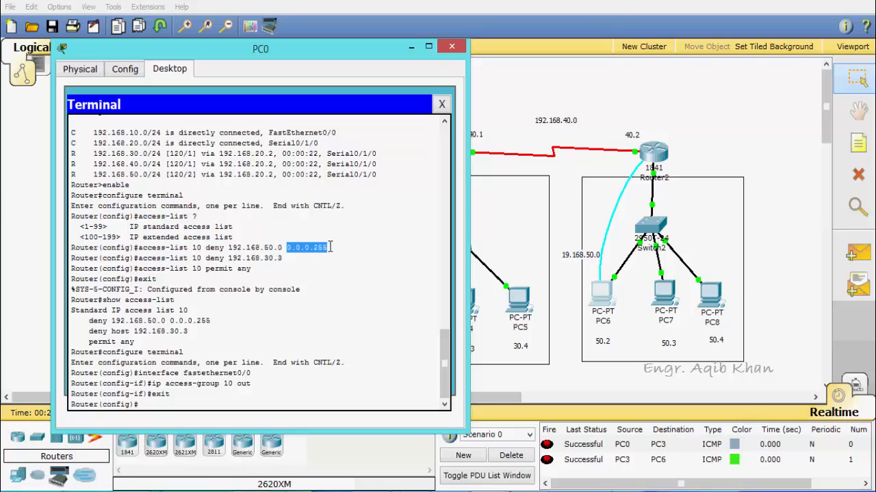
click(338, 248)
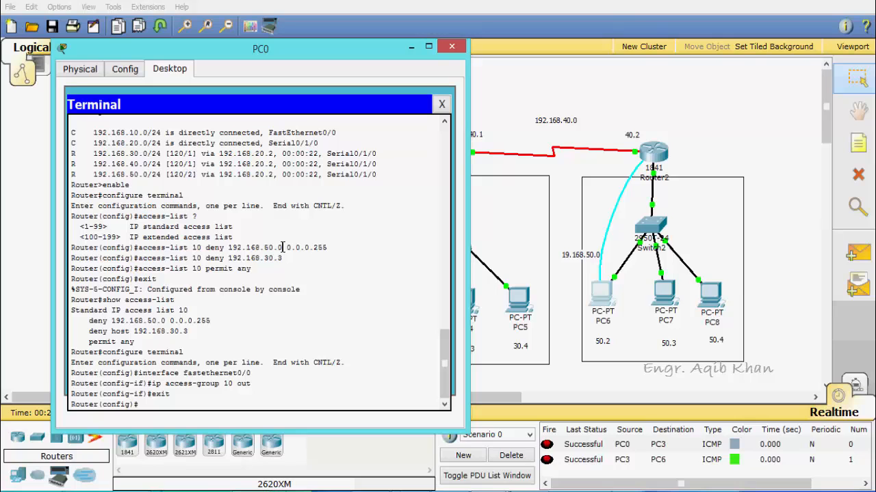
drag(283, 248, 277, 248)
- Move the terminal aside to reveal Router0's network, examine the ip access-group 10 out command, and return to the topology
drag(343, 52, 617, 48)
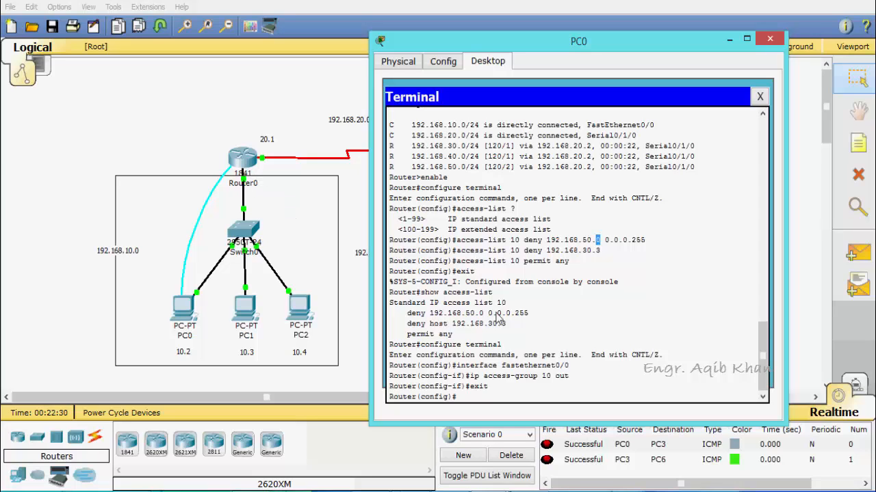
drag(573, 376, 470, 379)
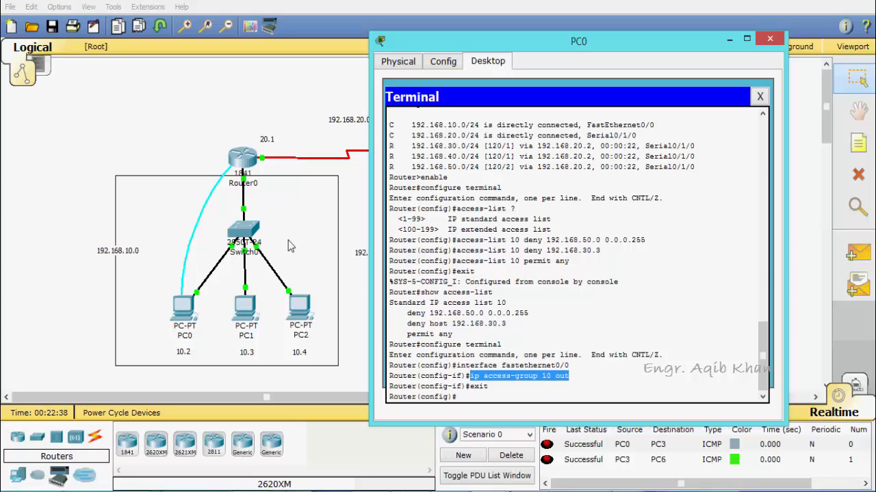
click(292, 216)
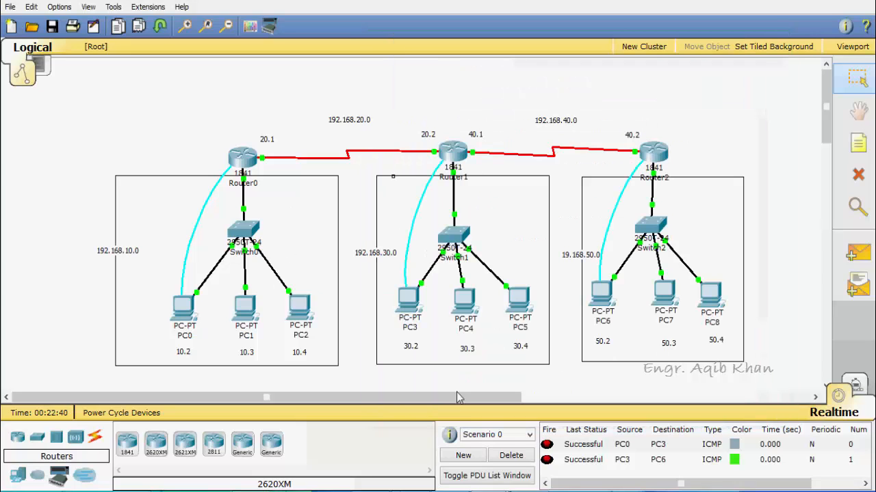
- Reopen PC0's terminal, remove access list 10 from Router0 with no access-list 10, and exit configuration mode
click(190, 315)
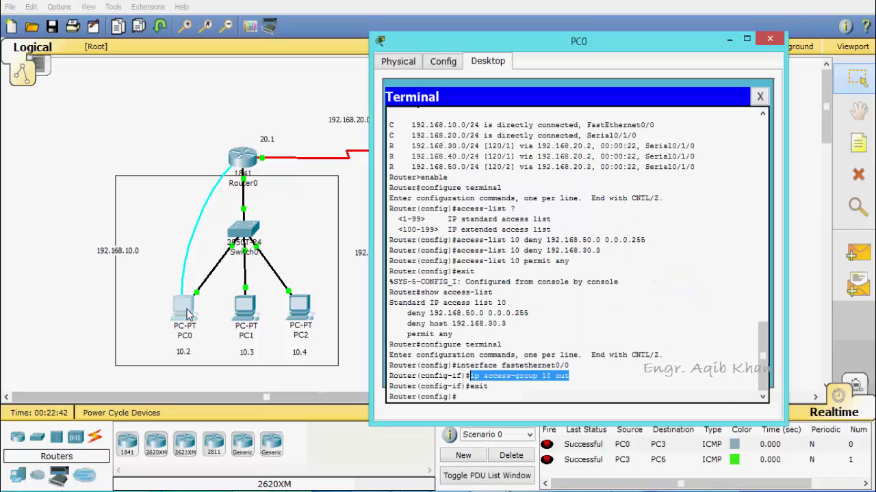
click(472, 394)
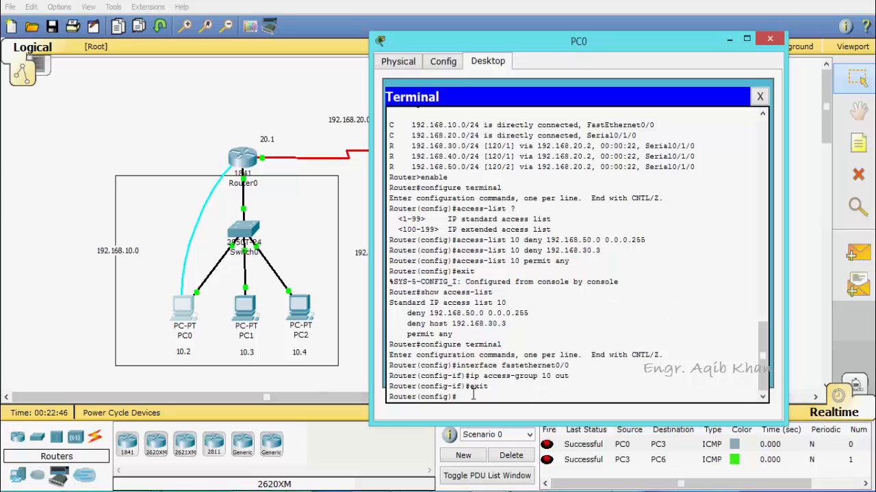
text(no access-list 10)
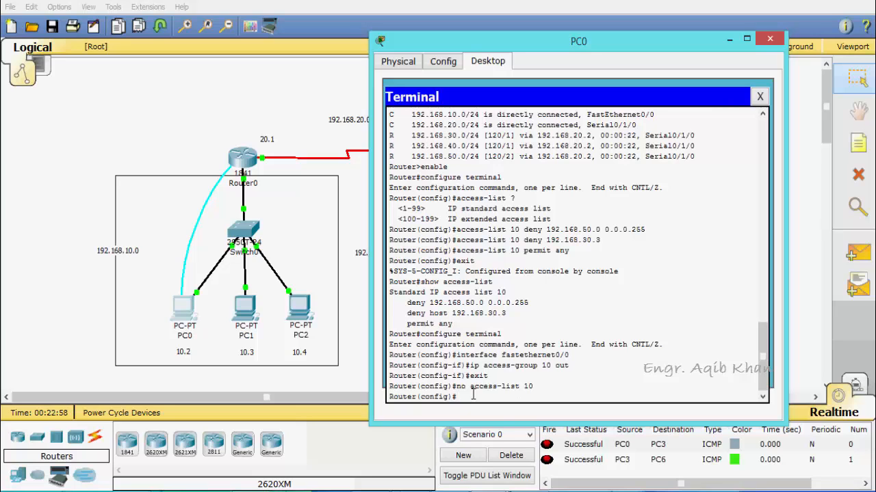
text(exit)
key(Return)
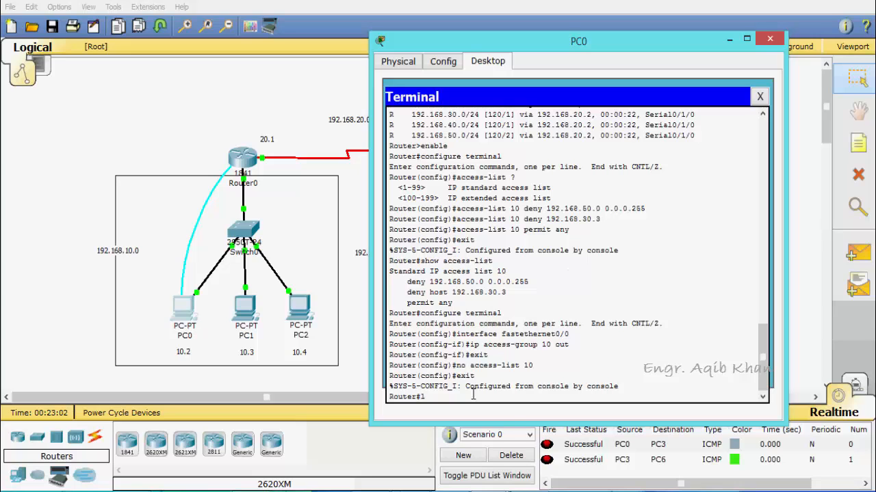
- Run show access-list on Router0 to check the removal, and return to the topology
key(Up)
key(Up)
key(Return)
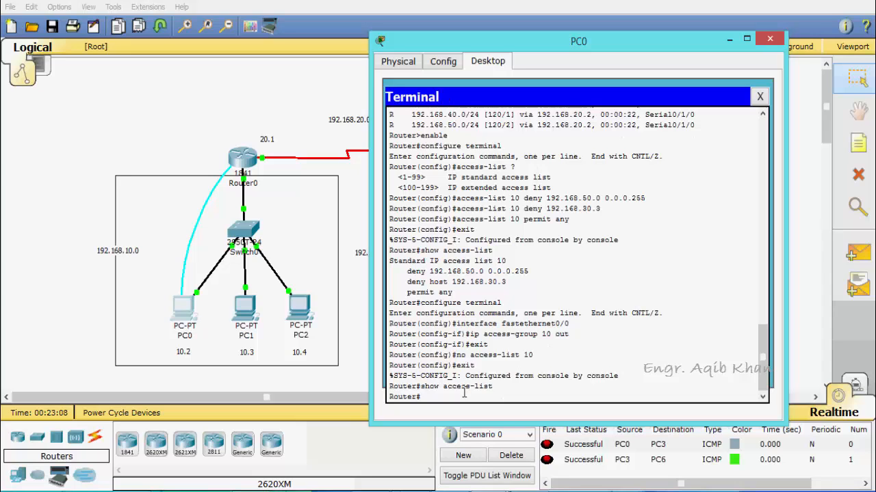
click(82, 315)
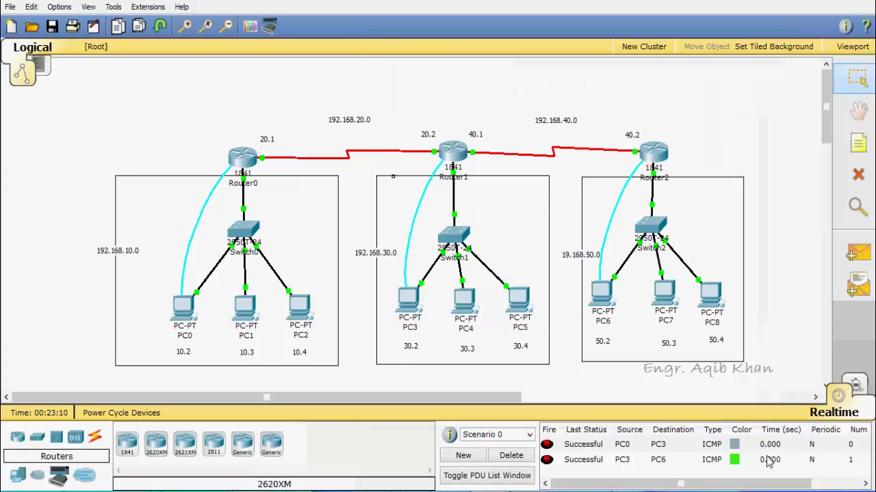
- Send a simple PDU from PC0 to PC6 to test the previously blocked network, and clear the scenario's PDUs
click(859, 254)
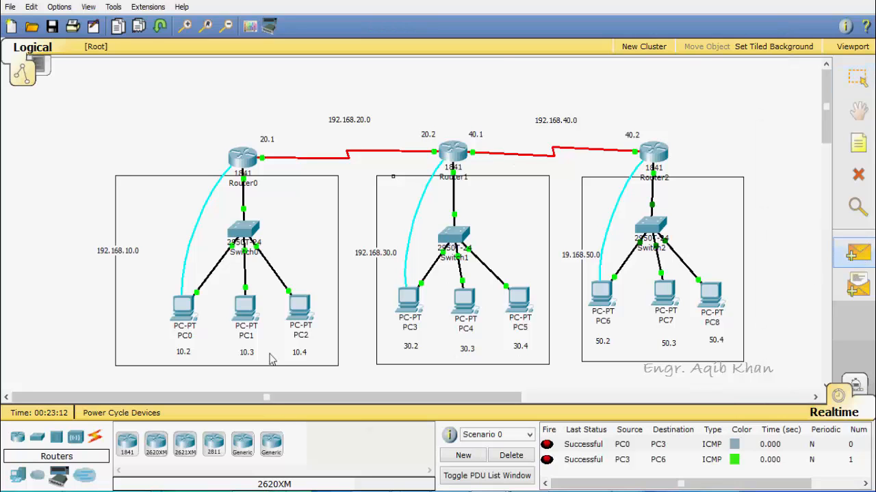
click(182, 308)
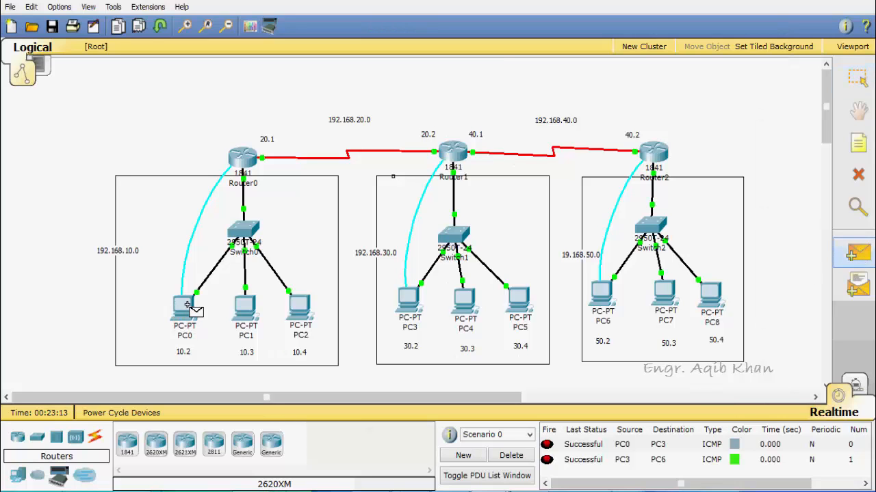
click(600, 294)
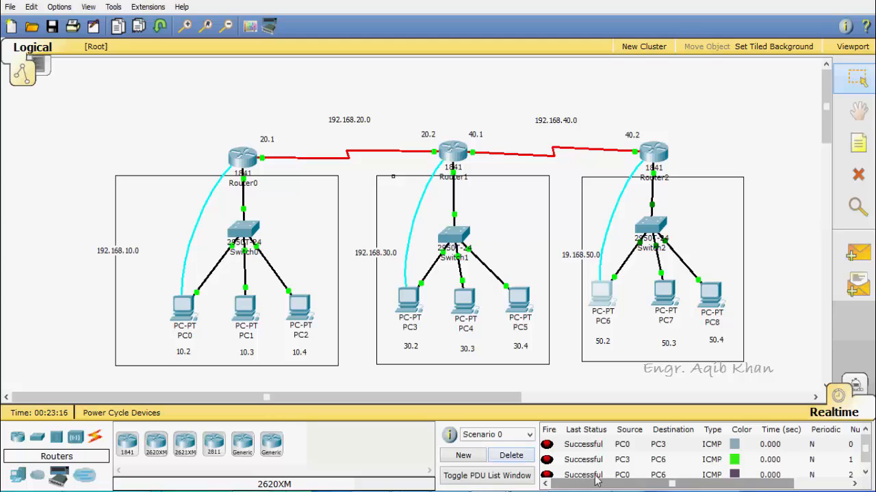
click(511, 457)
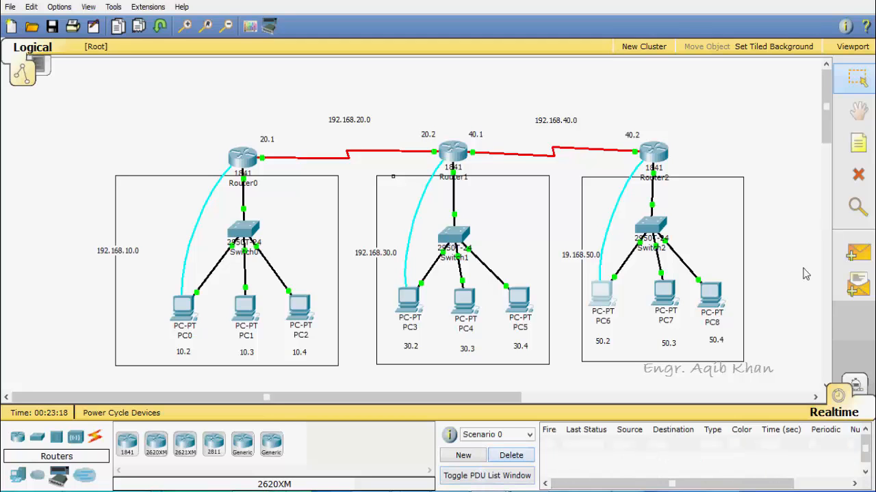
- Send a simple PDU from PC0 to PC4 to test the previously blocked host, and clear the scenario's PDUs
click(855, 255)
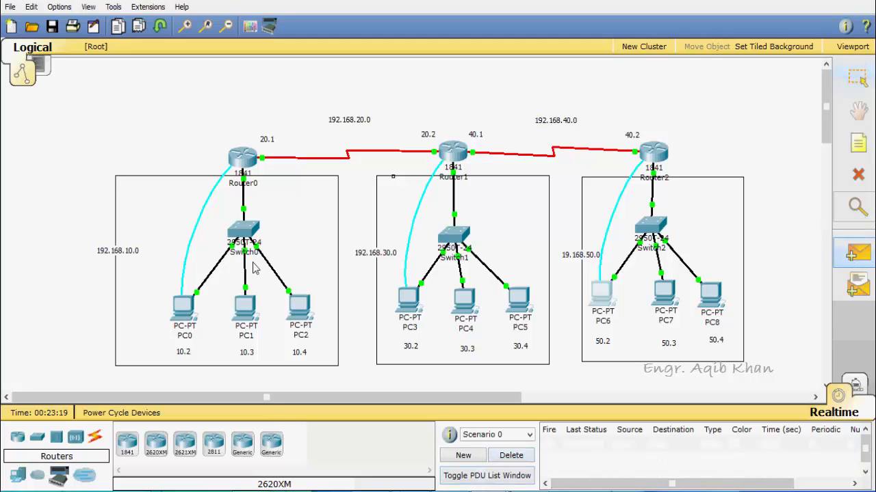
click(186, 304)
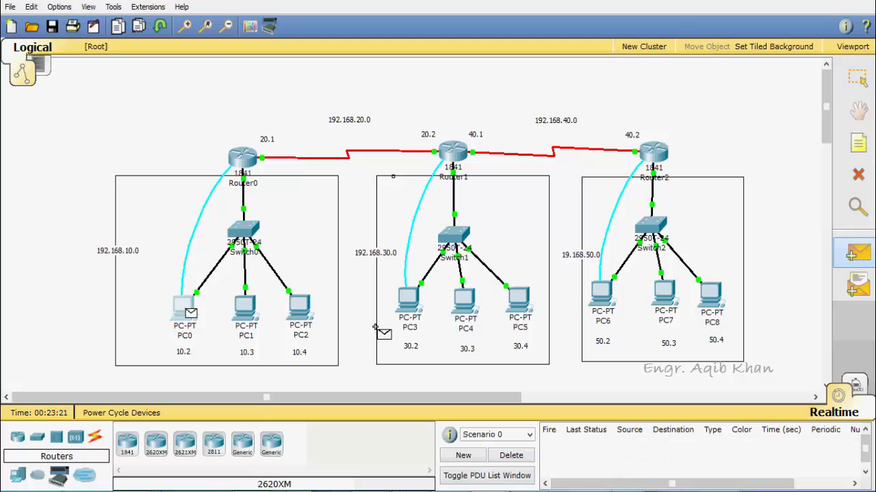
click(465, 304)
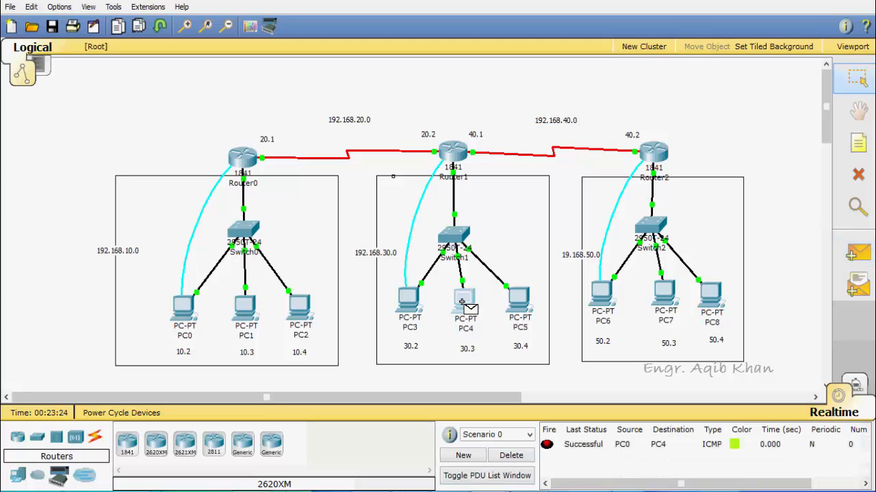
click(511, 456)
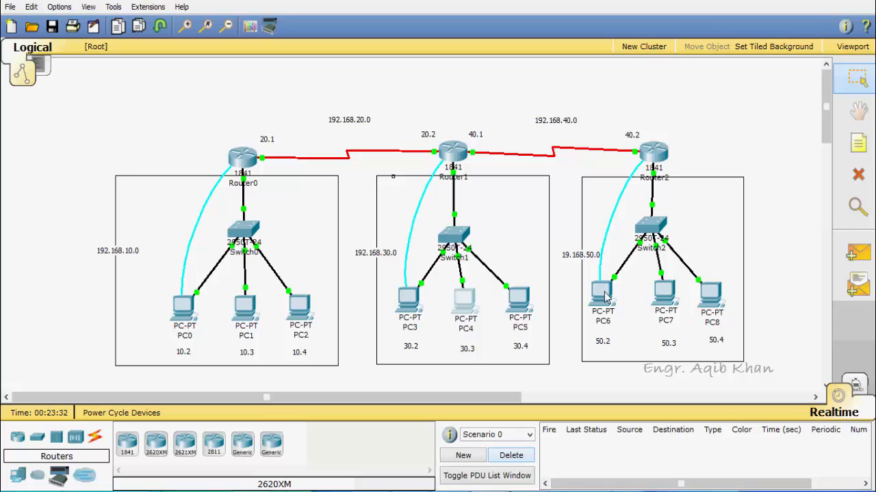
mouse_move(604, 296)
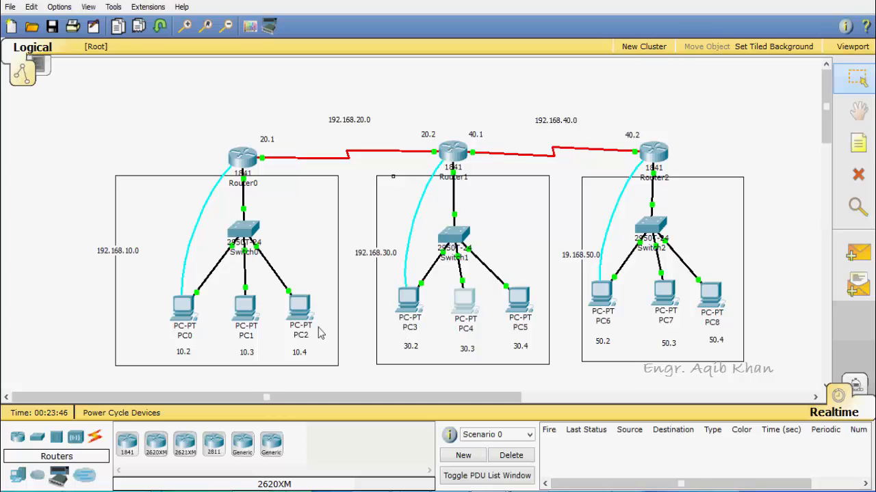
mouse_move(255, 315)
mouse_move(654, 167)
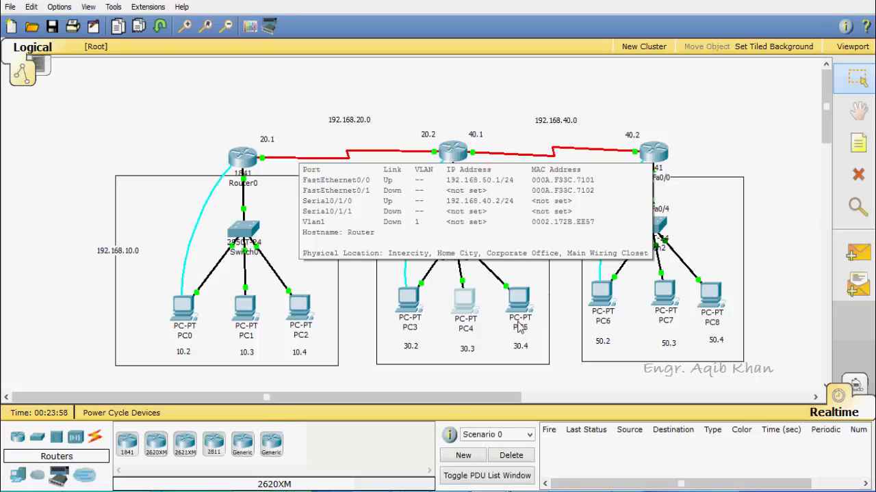
mouse_move(299, 316)
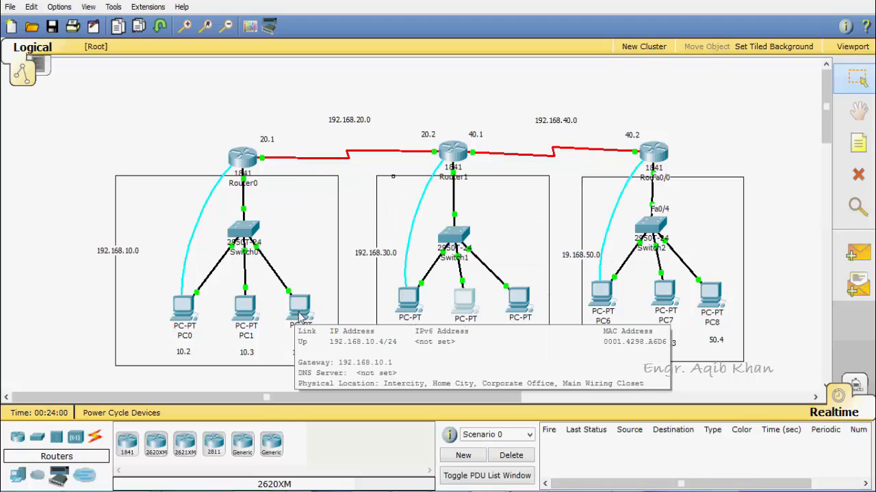
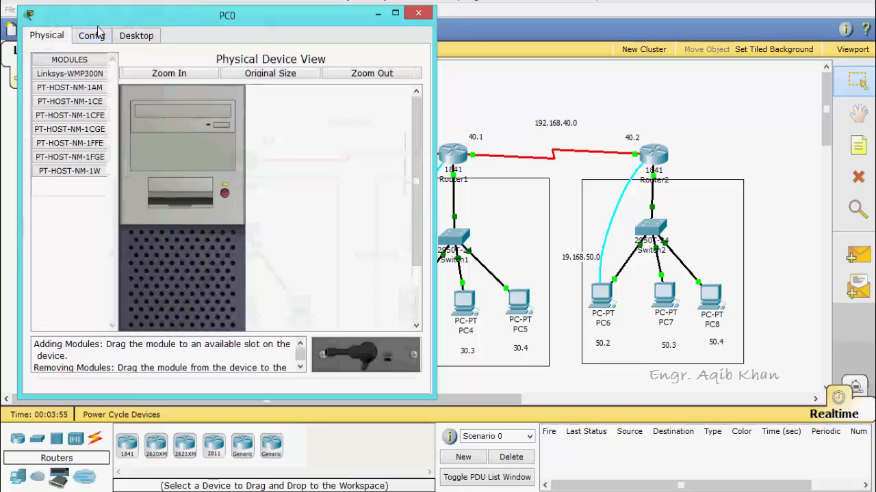
- Open PC0's terminal with the default port settings and enter Router0's global configuration mode
click(134, 40)
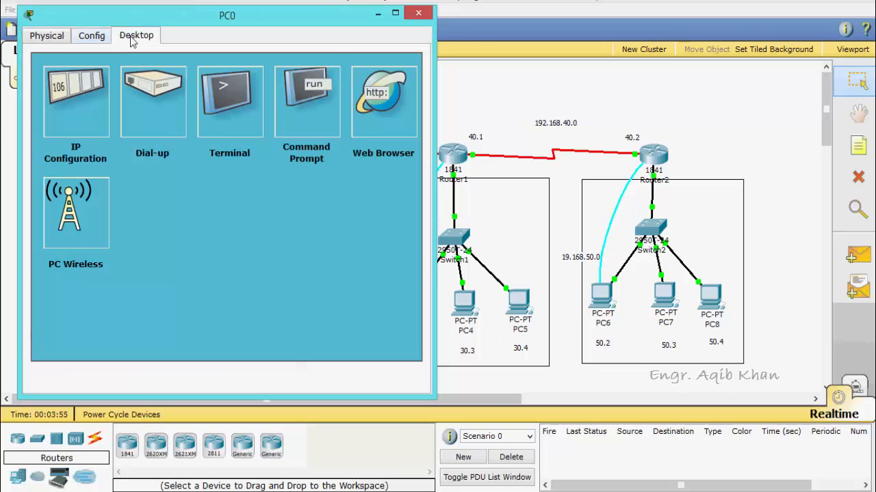
click(253, 123)
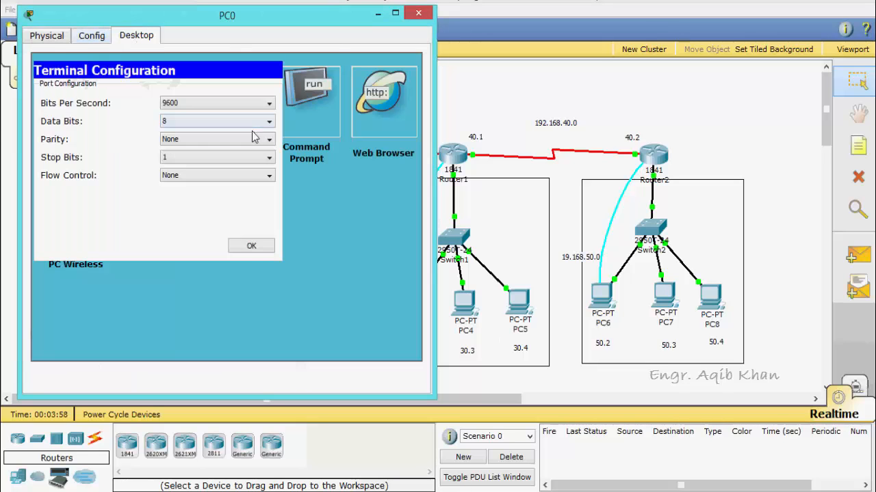
click(253, 247)
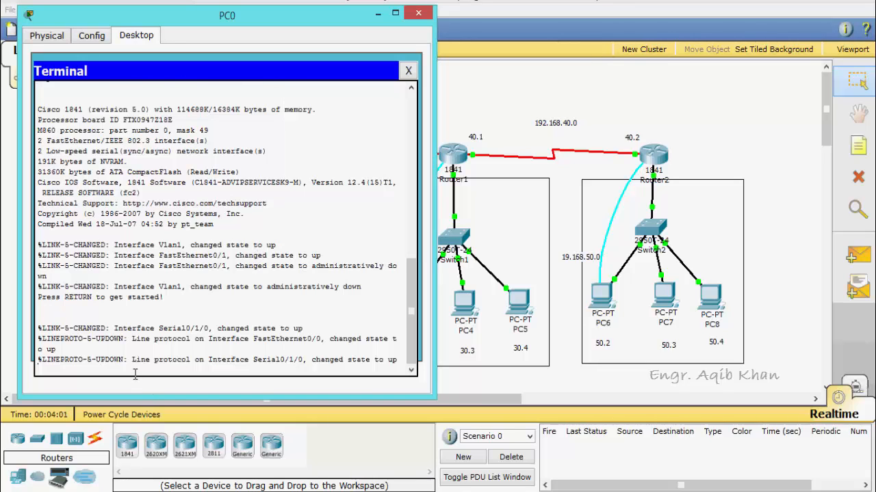
key(Return)
text(er>e)
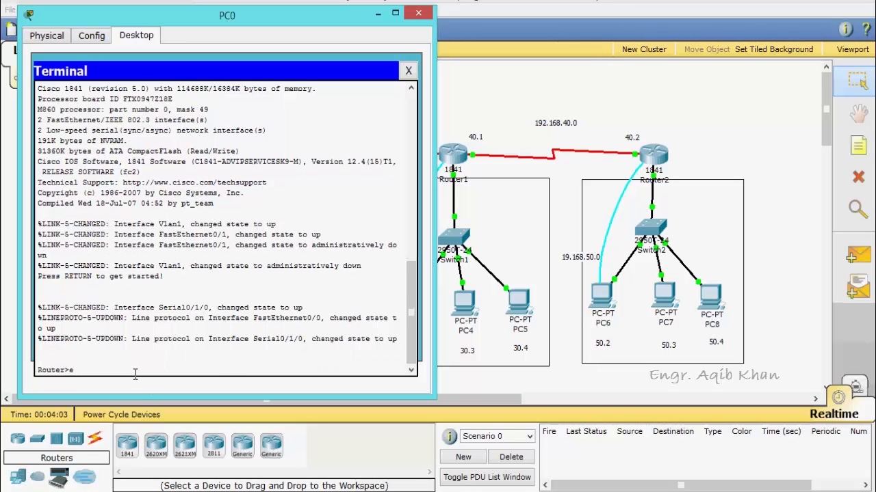
text(nable)
key(Return)
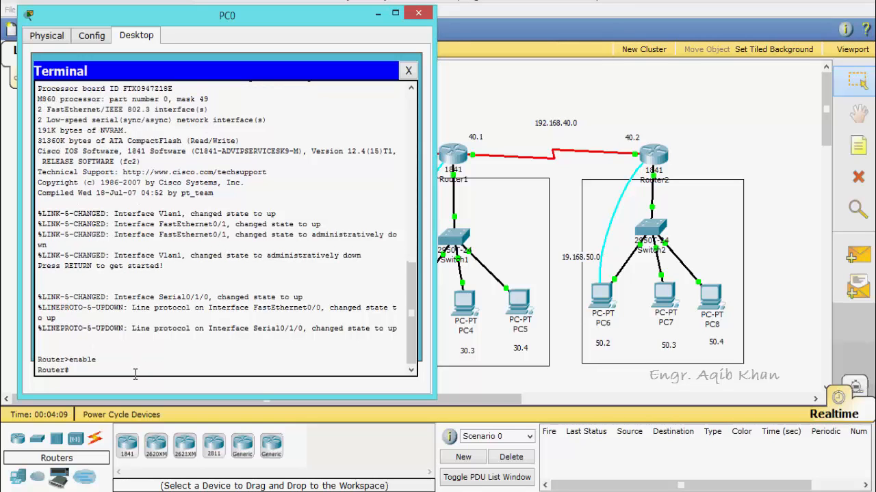
text(configure terminal)
key(Return)
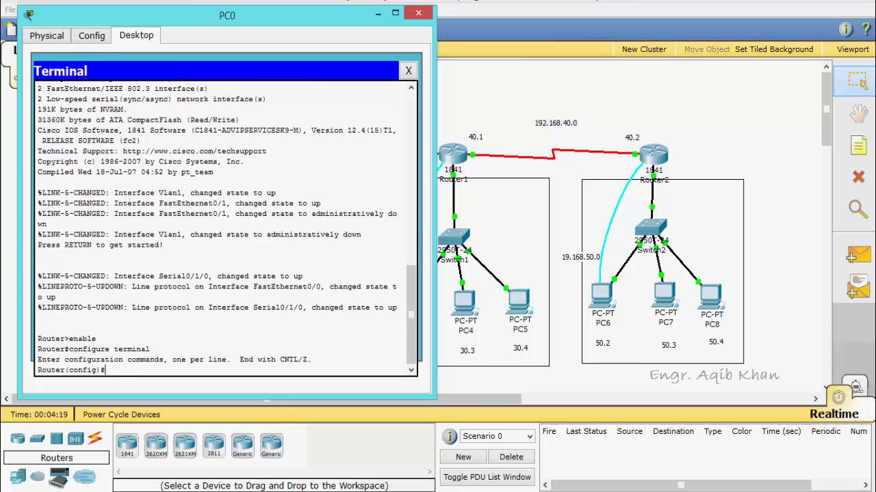
- Reveal the full topology to review PC0 and the other networks, and return to PC0's terminal
click(377, 17)
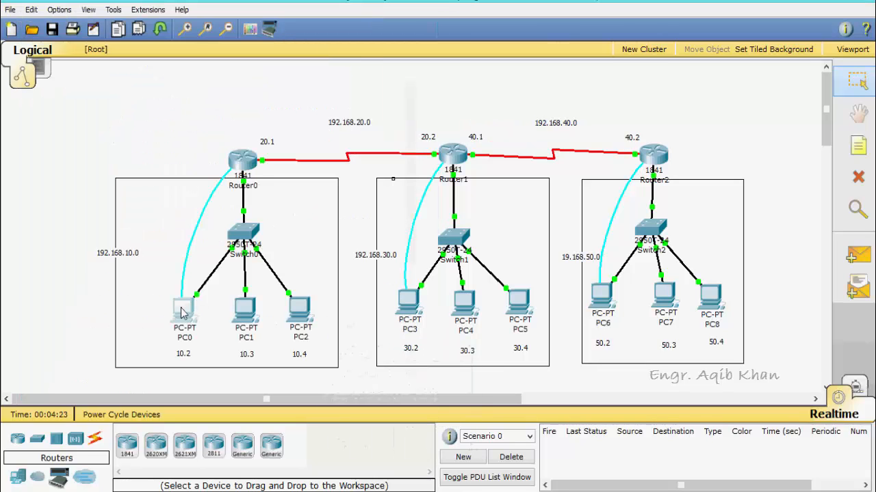
mouse_move(182, 313)
click(184, 318)
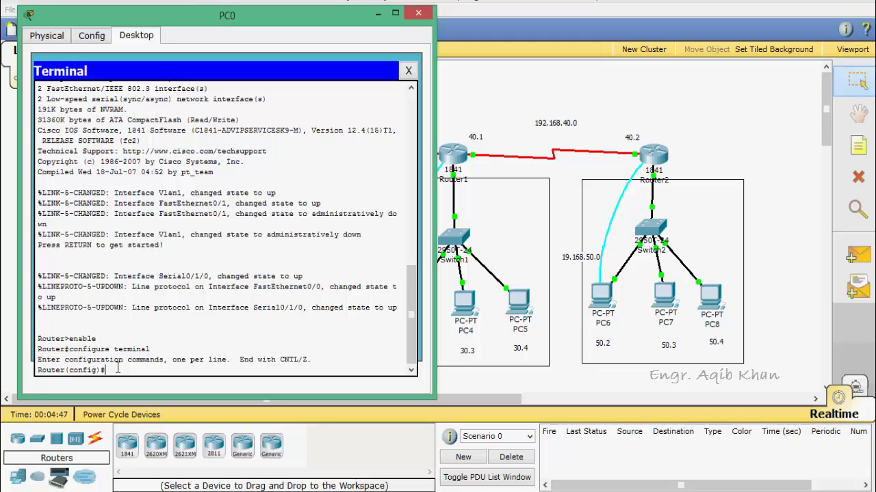
- Write an access-list 150 rule permitting IP from 192.168.50.0 with wildcard 0.0.0.255 to host 192.168.10.2
text(access-list 150 perm)
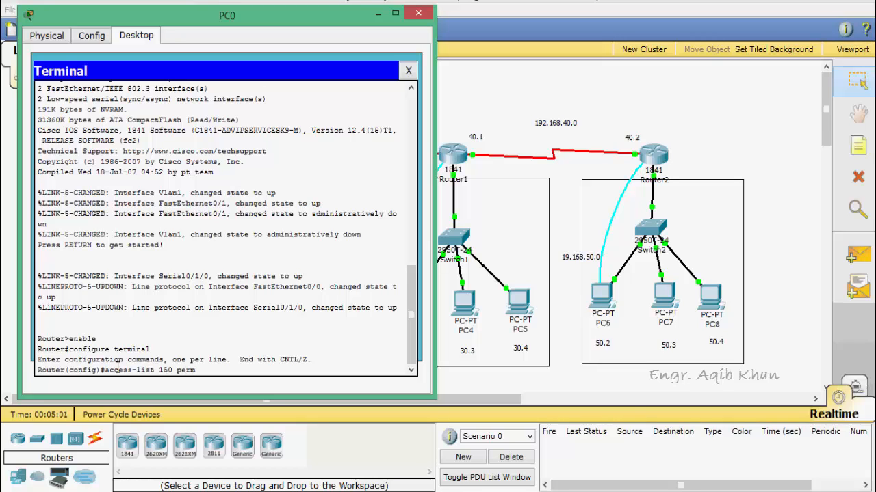
text(it ip)
text(192.168)
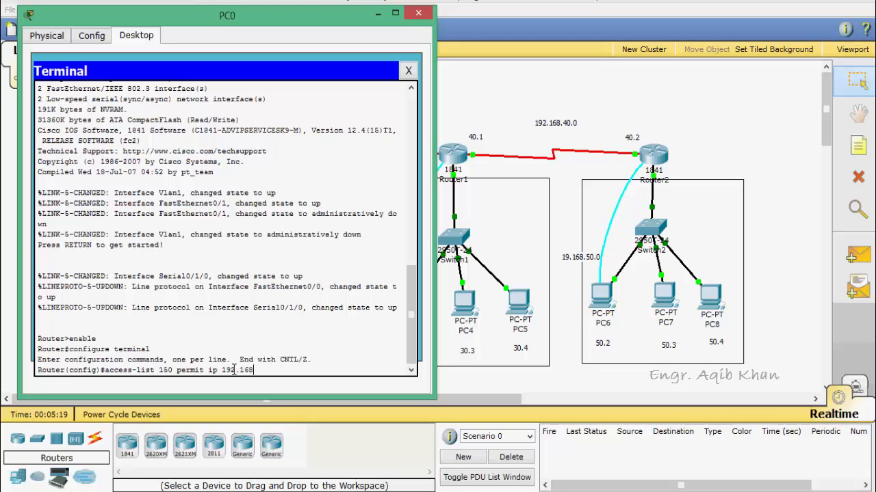
text(.50.0)
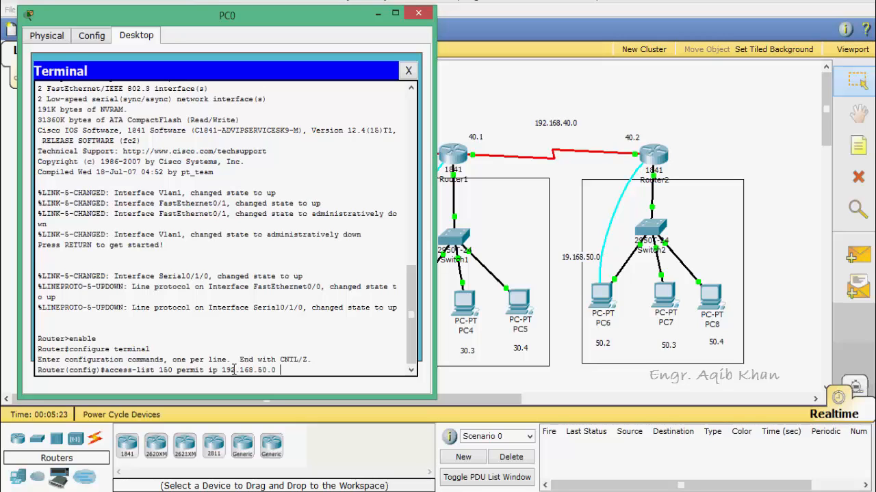
text( 0.0.0.255)
text(host)
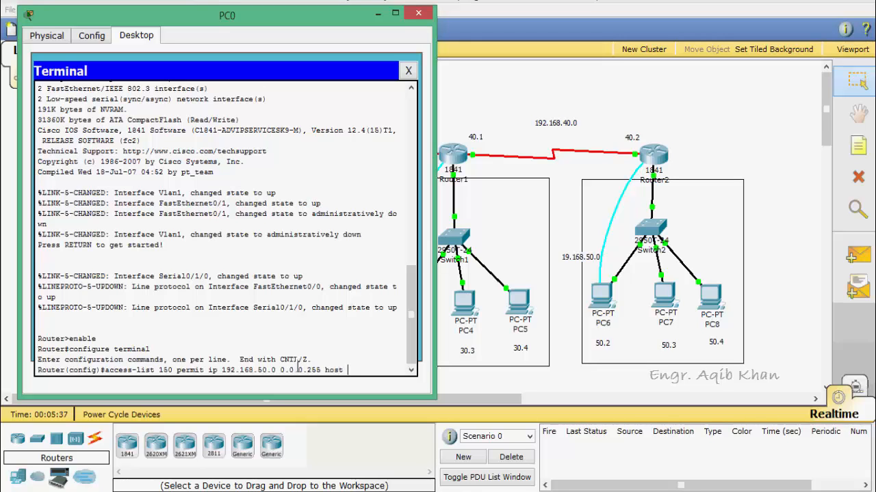
text( 192.168.10.)
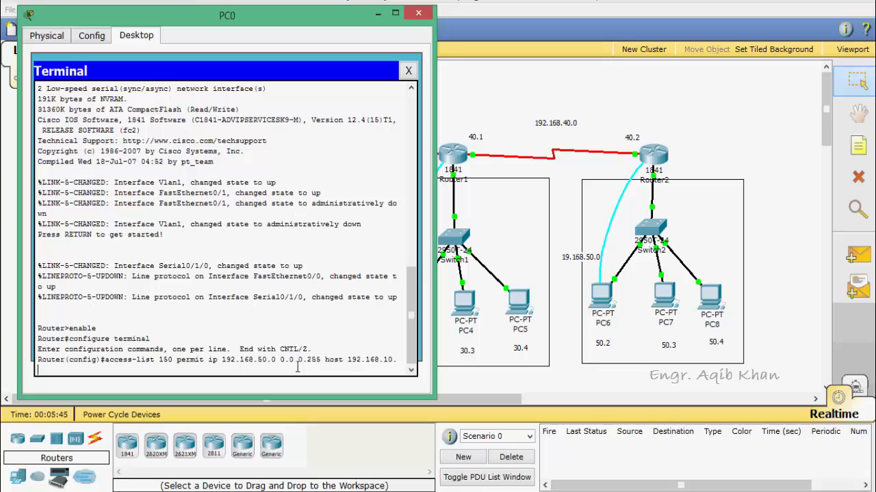
text(2)
- Widen PC0's window, review the source network and wildcard mask in the access-list 150 rule, and submit the command
drag(435, 317, 493, 308)
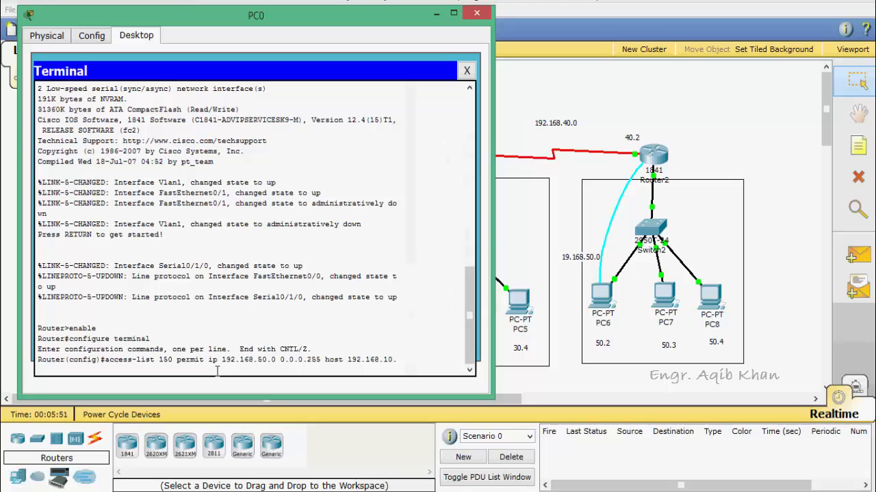
scroll(217, 371, up, 1)
scroll(217, 371, down, 1)
drag(222, 359, 319, 360)
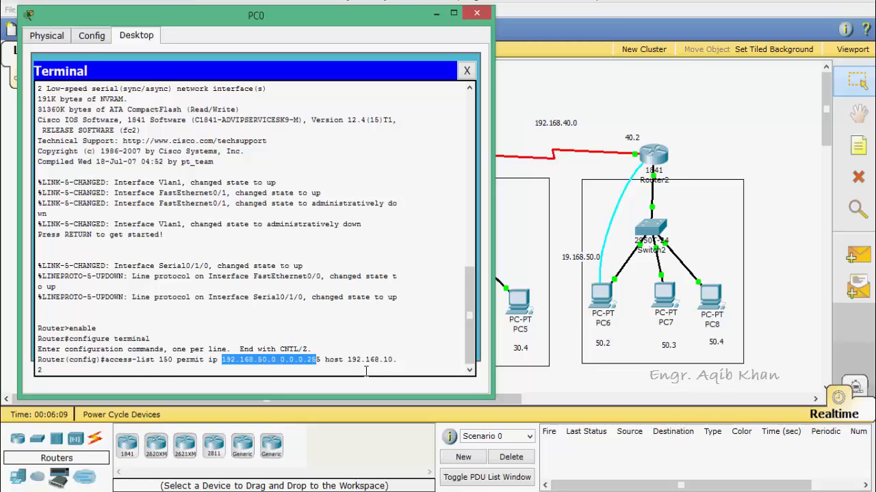
click(122, 369)
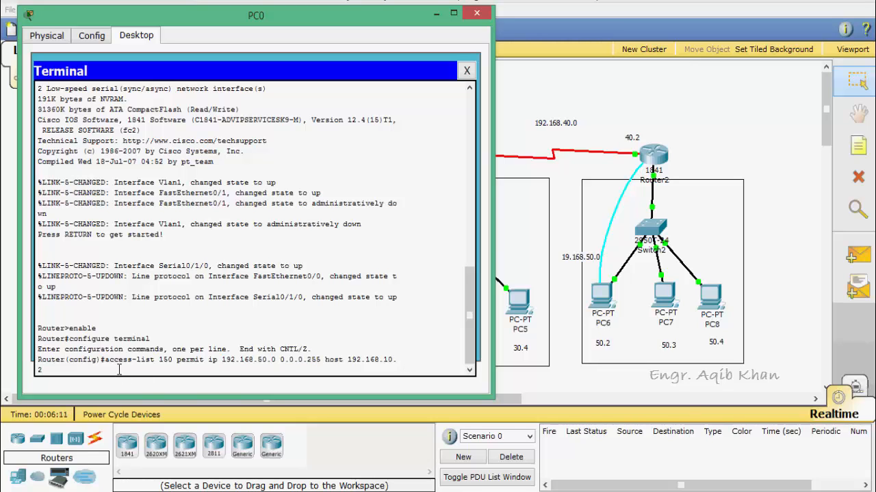
key(Return)
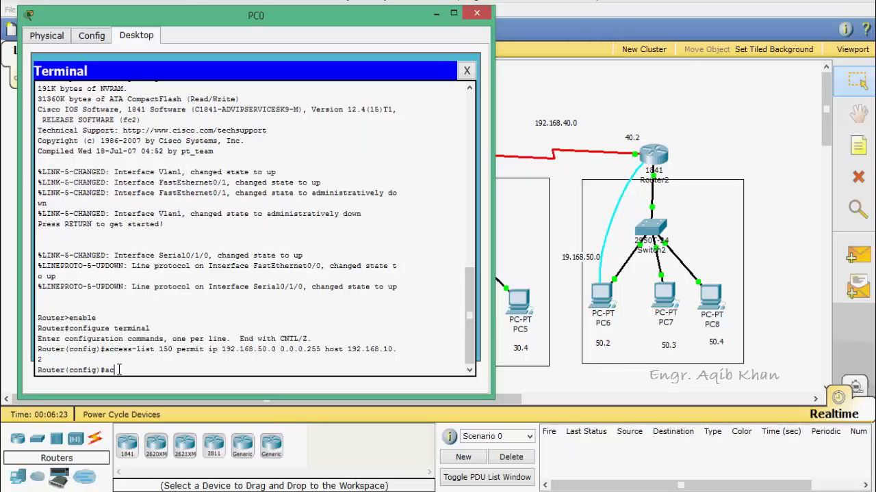
- Add an access-list 150 rule denying IP from 192.168.50.0 with wildcard 0.0.0.255 to any destination
text(cess-list 150 deny ip)
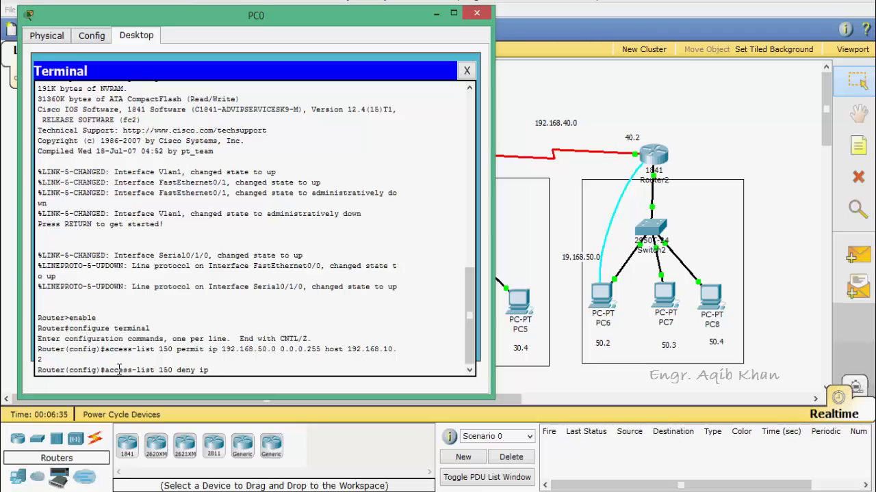
text( 19)
text(2)
key(BackSpace)
text(92)
key(Return)
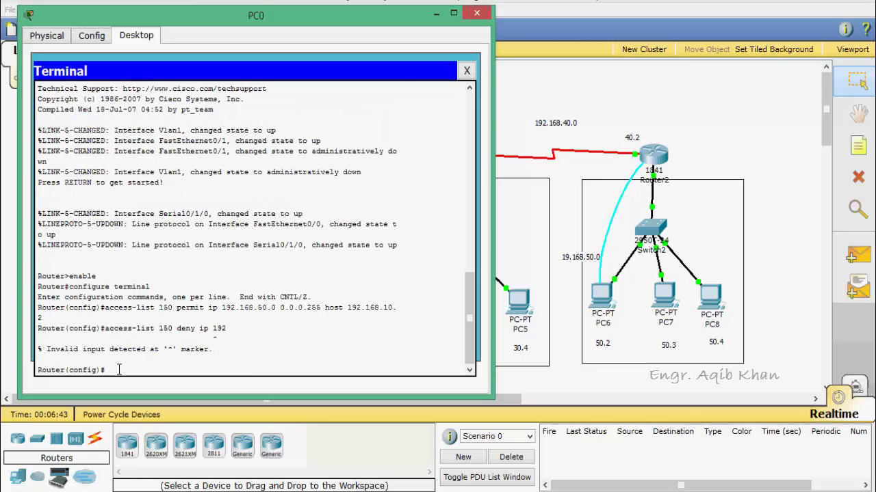
key(Up)
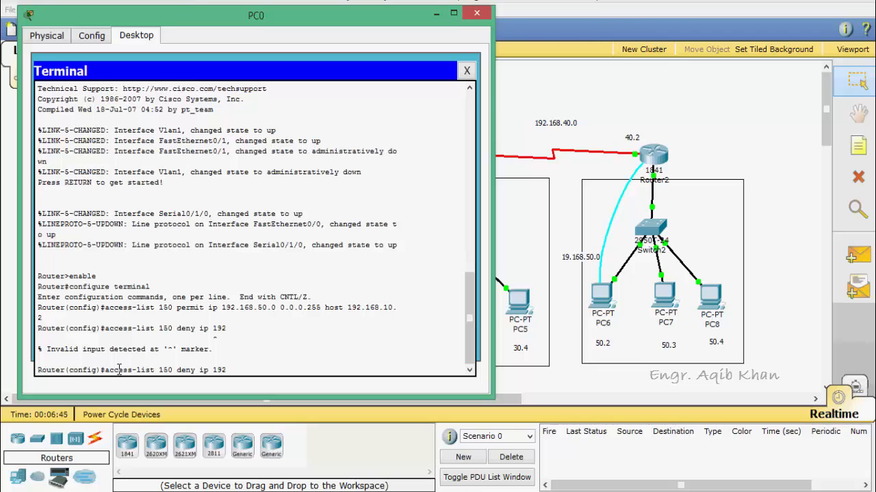
text(.168.50.0 0.0.0.255)
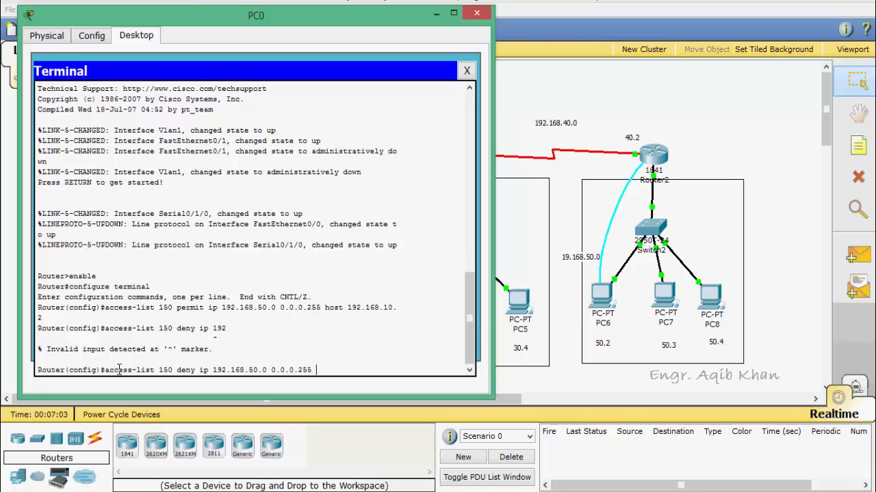
text(any)
key(Return)
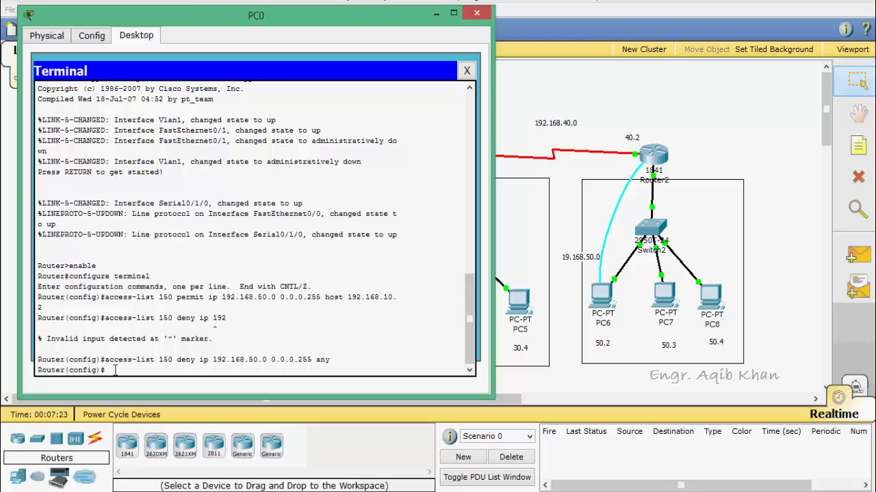
- Check the host addresses in the topology, and add an access-list 150 rule permitting IP from host 192.168.30.3 to host 192.168.10.3
click(436, 13)
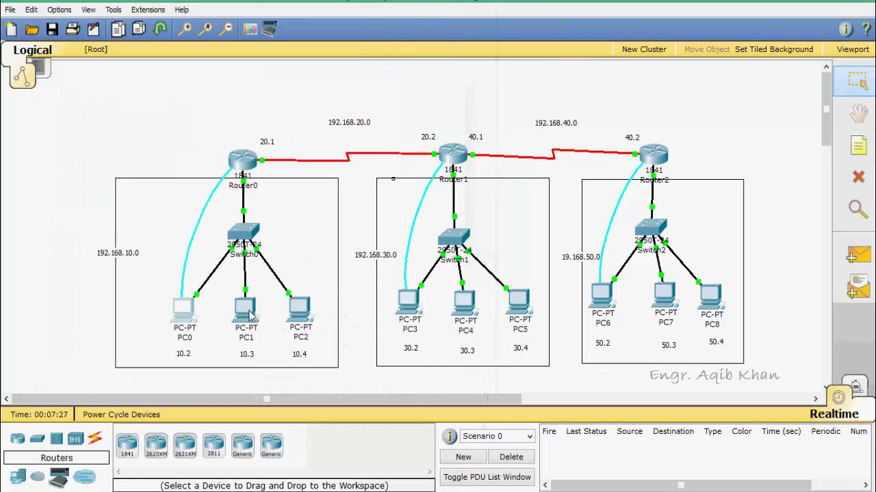
mouse_move(468, 310)
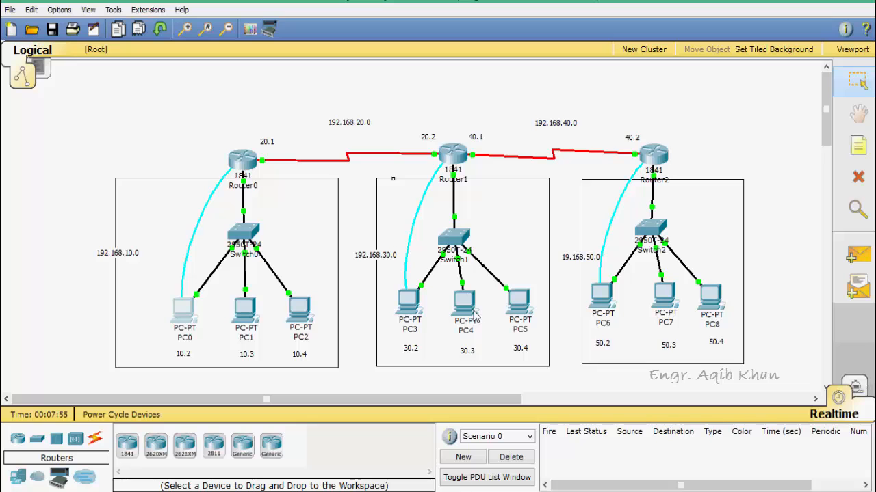
click(183, 311)
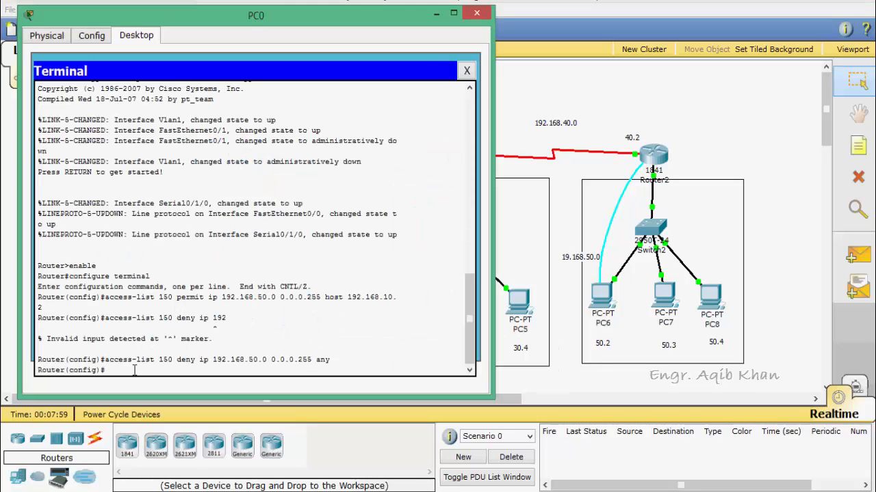
text(access)
text(-list 150 permit)
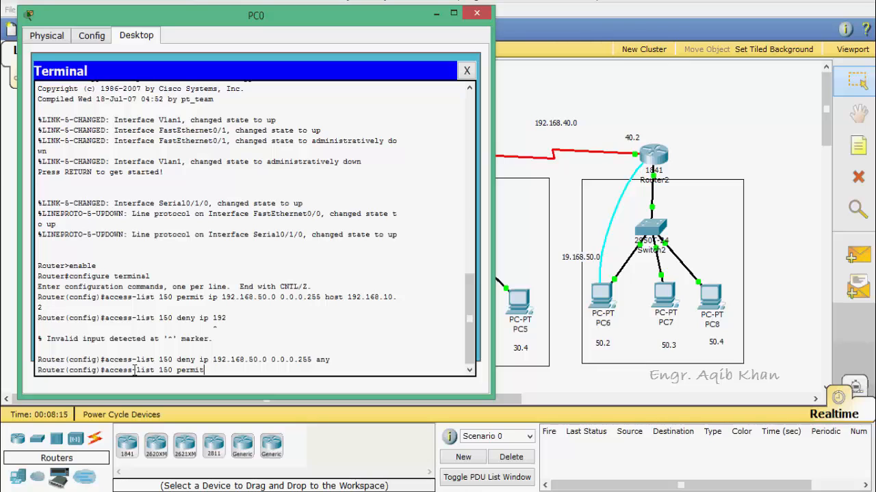
text( ip host 192.168.10.3)
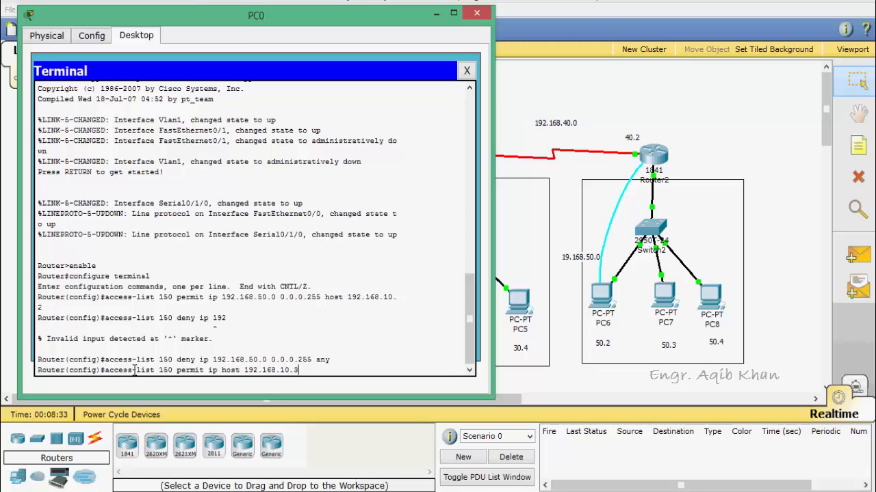
key(BackSpace)
key(BackSpace)
key(BackSpace)
key(BackSpace)
text(30.3 host 192.168.10.3)
key(Return)
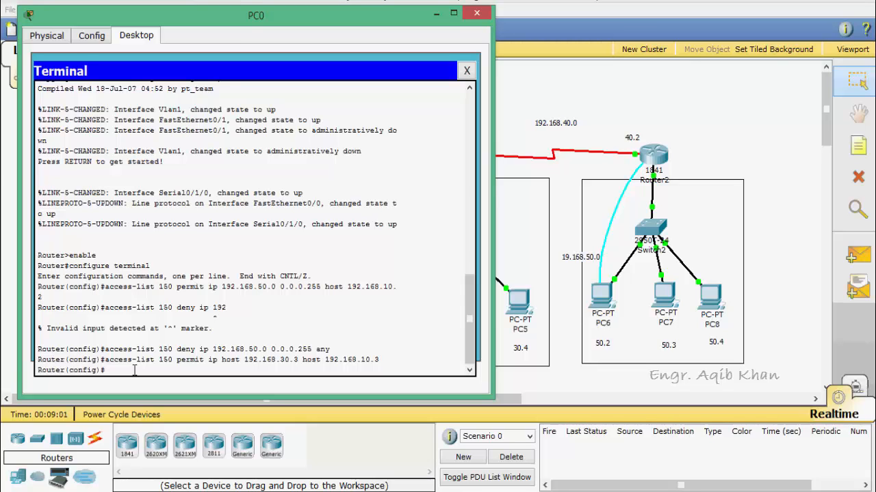
- Add an access-list 150 rule denying IP from host 192.168.30.3 to any destination
text(access)
key(BackSpace)
key(BackSpace)
key(BackSpace)
key(BackSpace)
text(cess-list 150 deny ip)
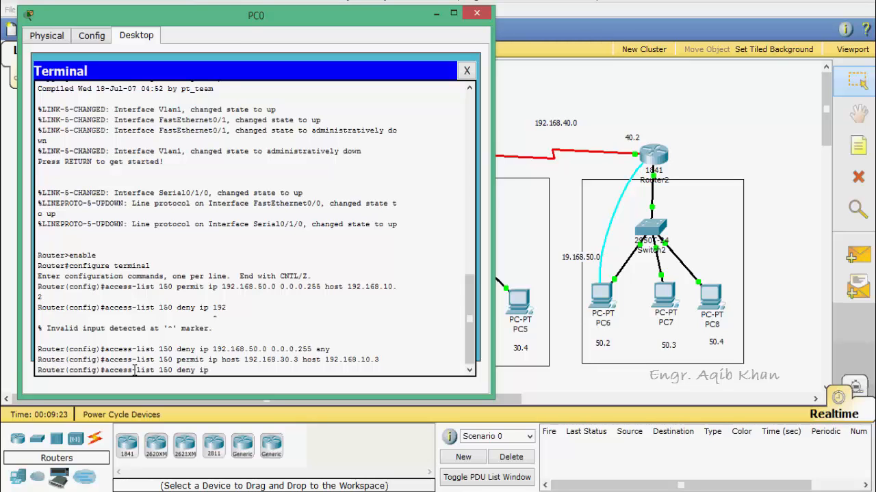
text( host 192.168.30.3 any)
key(Return)
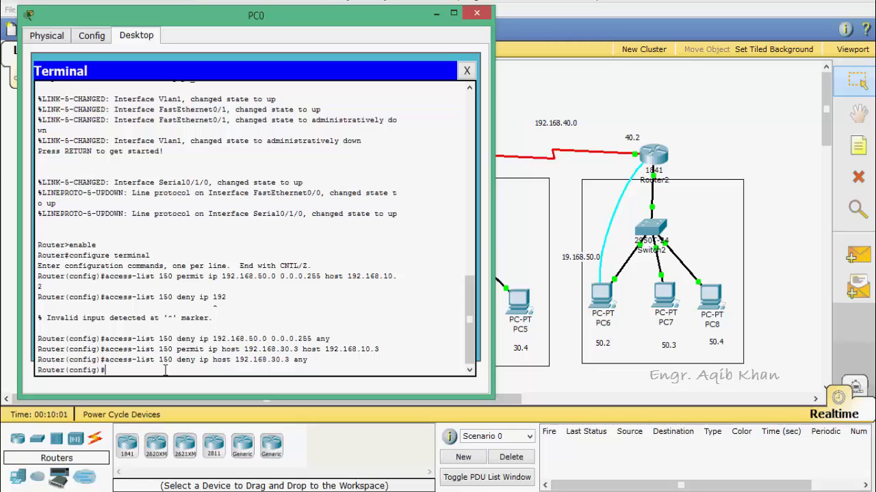
- Rework the recalled access-list 150 deny rule into one permitting traffic from any source to any destination, and try to submit it
key(Up)
key(Up)
key(Up)
key(Up)
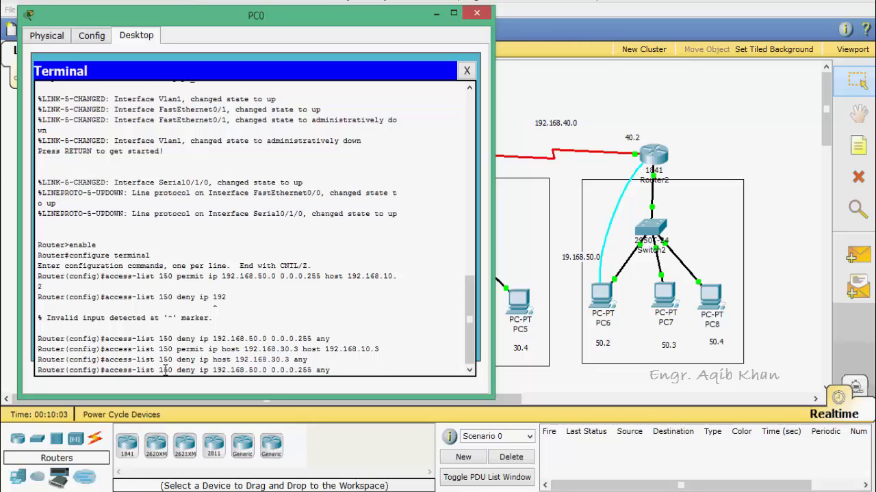
key(BackSpace)
key(BackSpace)
key(BackSpace)
key(BackSpace)
key(BackSpace)
key(BackSpace)
key(BackSpace)
key(BackSpace)
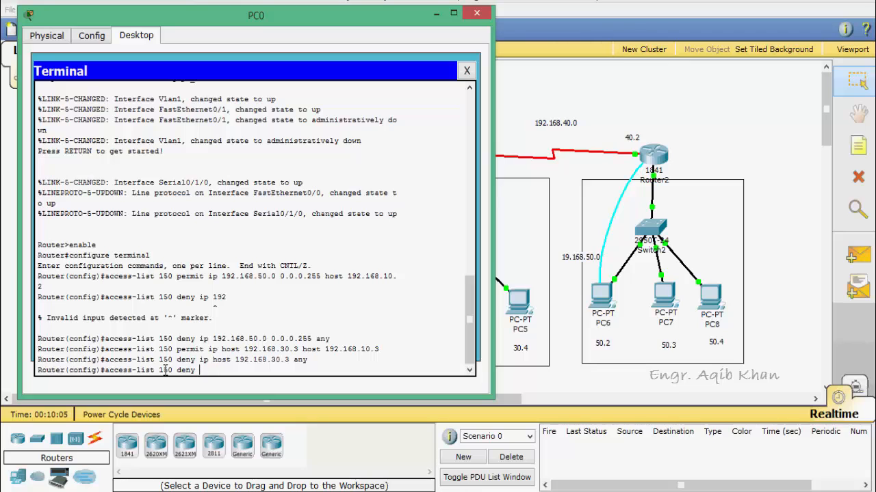
key(BackSpace)
key(BackSpace)
key(BackSpace)
text(permit ip any any)
key(Return)
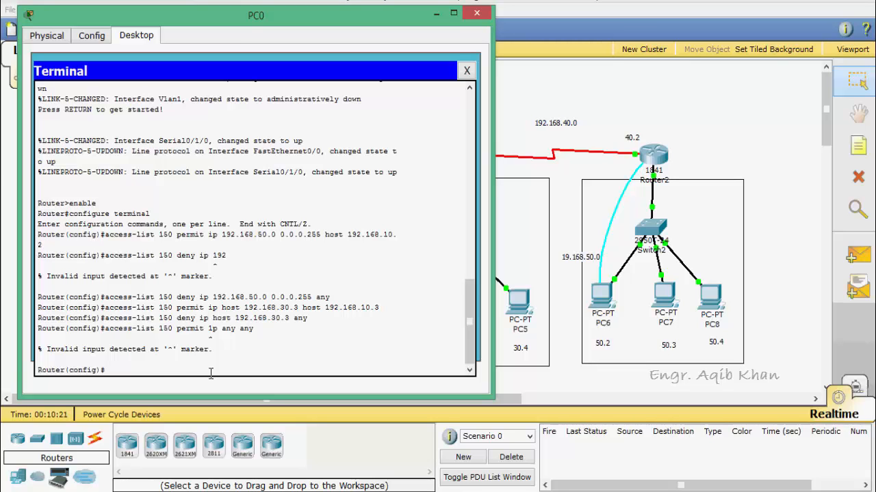
- Correct the protocol keyword to ip in the access-list 150 permit any any rule and resubmit it
key(Up)
key(BackSpace)
key(BackSpace)
key(BackSpace)
key(BackSpace)
key(BackSpace)
key(BackSpace)
key(BackSpace)
key(BackSpace)
key(BackSpace)
key(BackSpace)
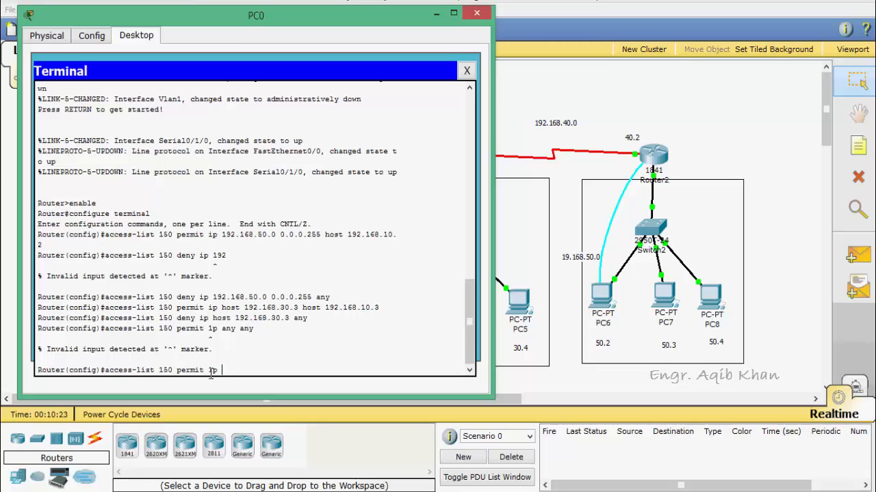
text(ip any any)
key(Return)
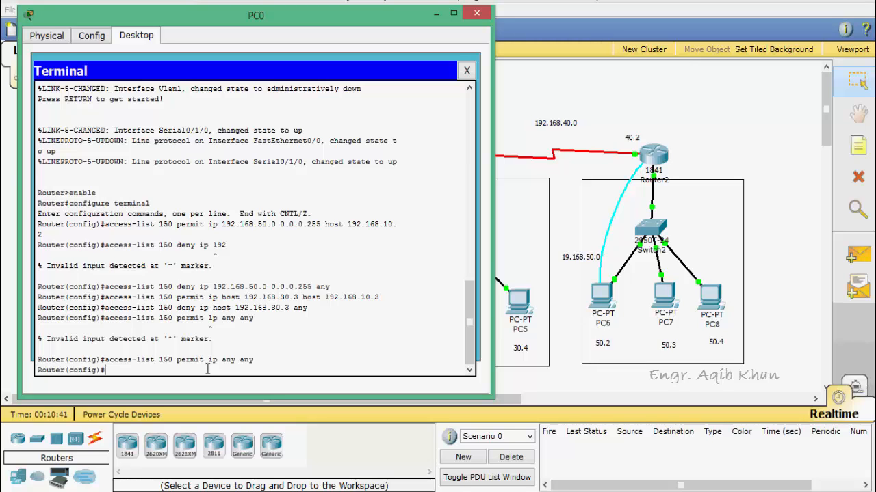
- Exit global configuration mode and display the router's access lists to review the access-list 150 rules
key(Return)
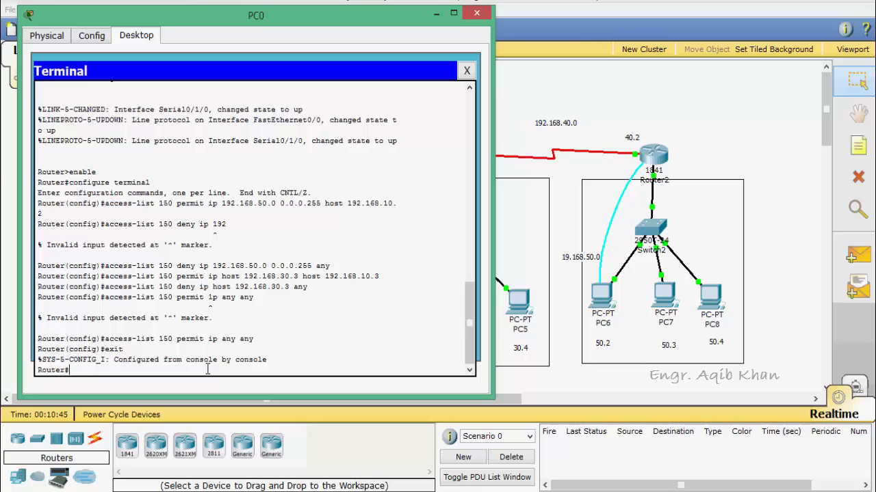
text(show access-list)
key(Return)
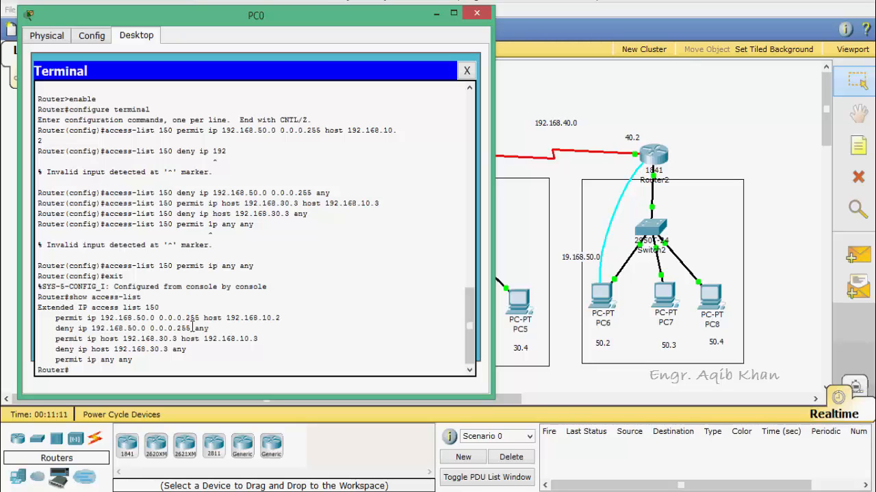
drag(211, 328, 196, 331)
- Enter global configuration mode again and open the configuration of interface fastethernet0/0
click(89, 373)
text(configure terminal)
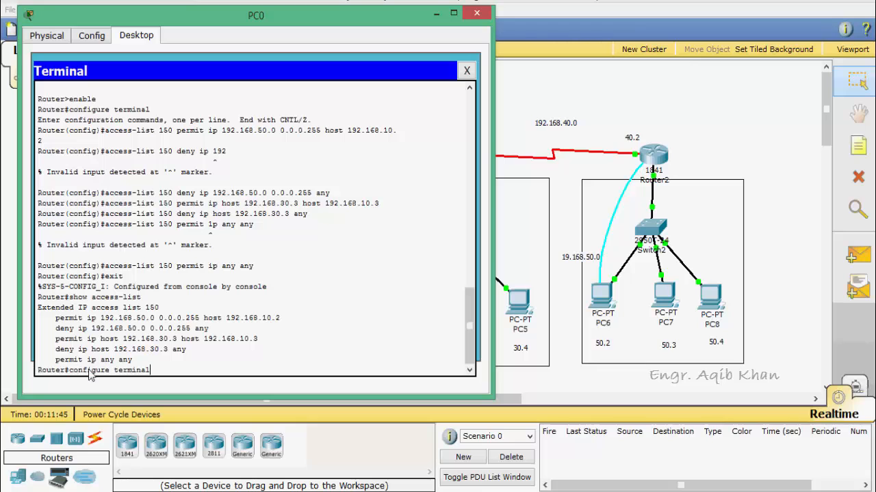
key(Return)
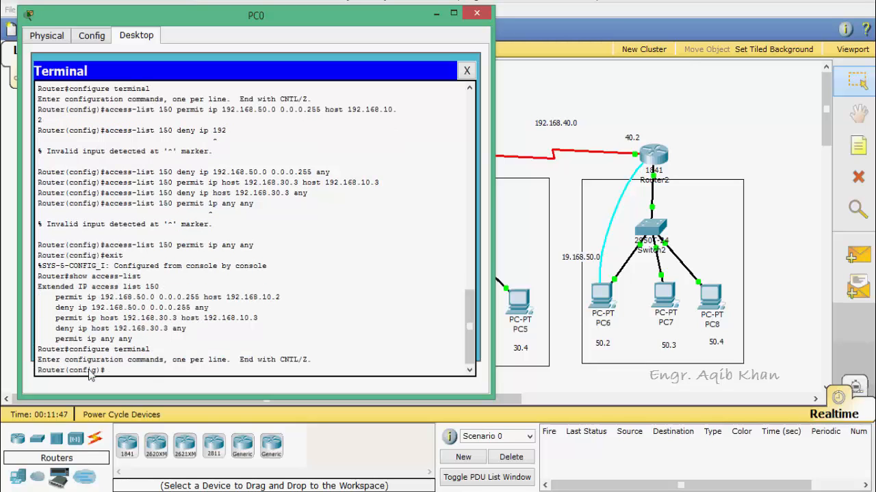
text(interface fastethern)
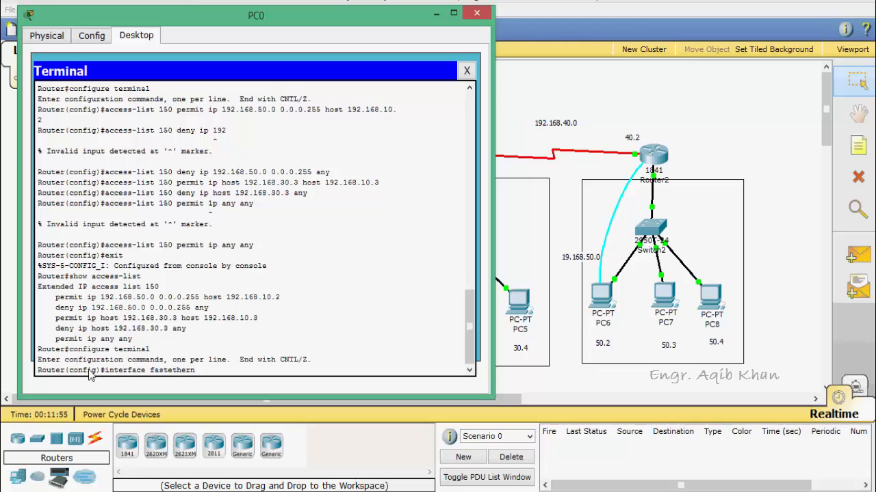
text(et0/0)
key(Return)
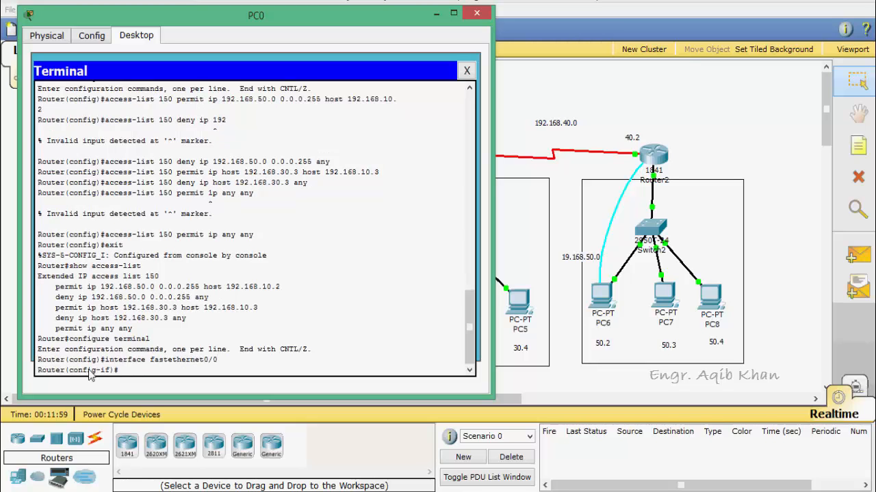
- Apply access list 150 to the interface in the outbound direction and exit interface configuration mode
text(ip access-group)
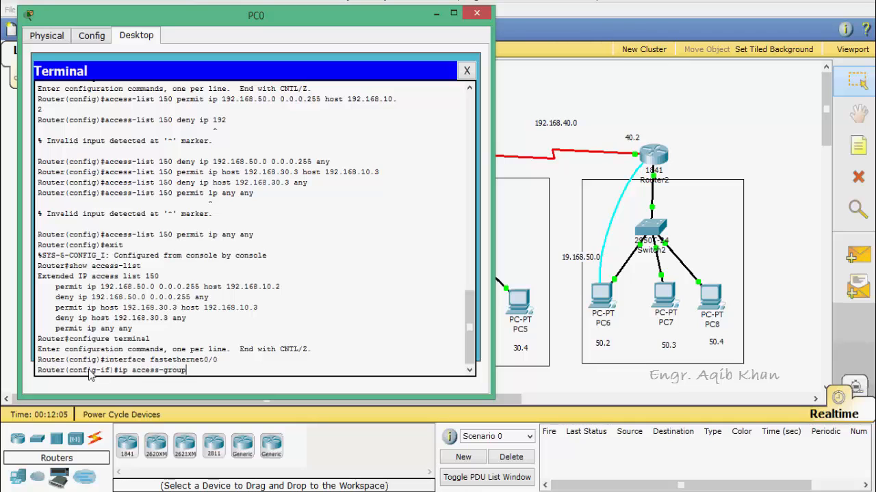
text( 15)
text(0)
text( out)
key(Return)
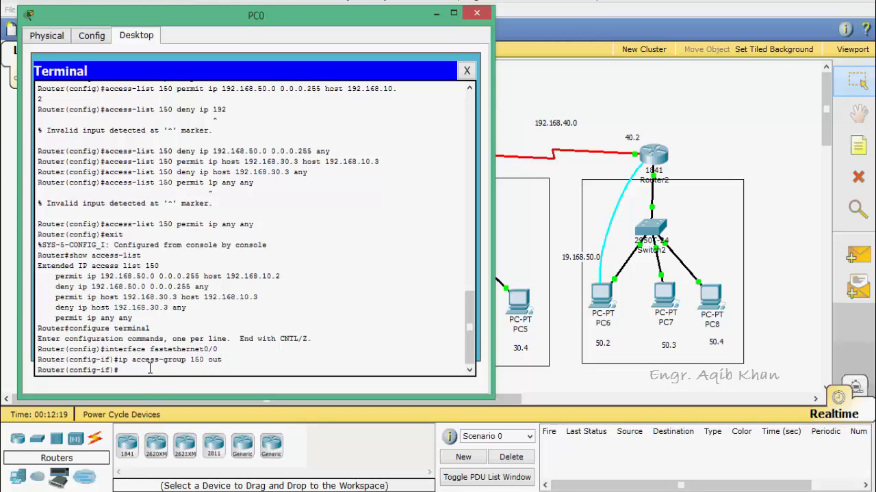
text(exit)
key(Return)
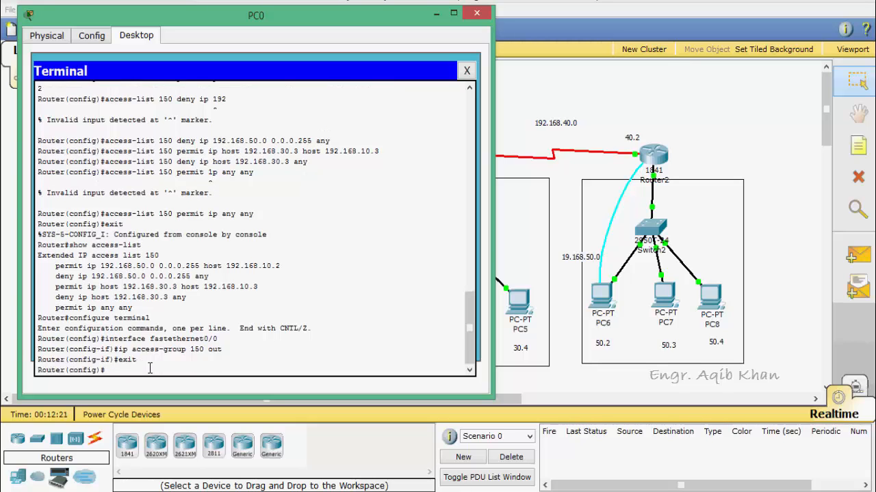
- Reveal the topology, send a simple PDU from PC0 to PC6, and dismiss the Windows protection notifications
click(438, 13)
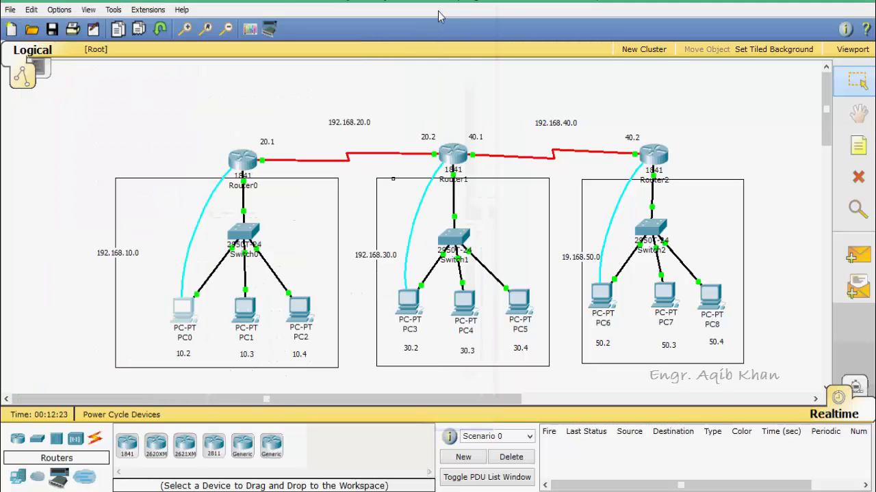
click(852, 258)
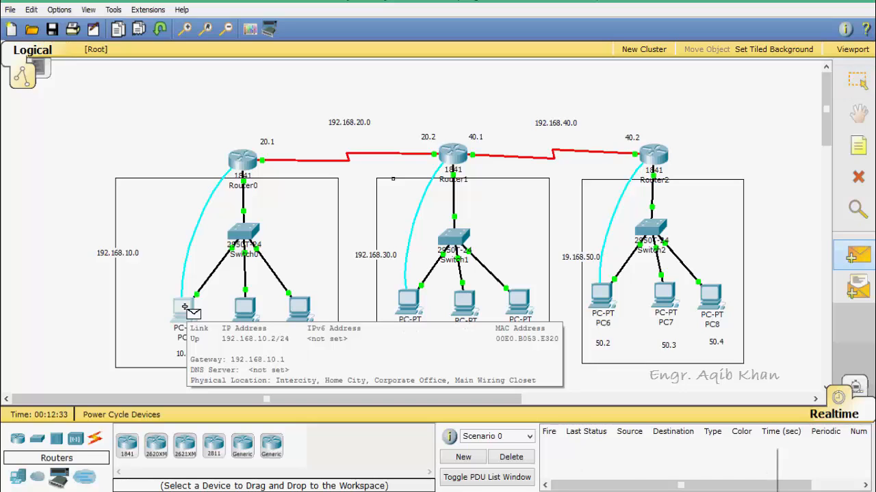
click(184, 307)
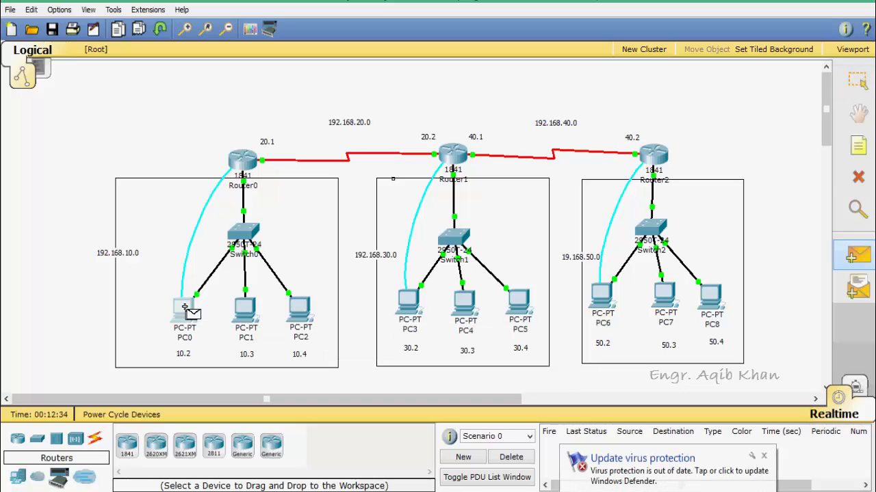
click(602, 301)
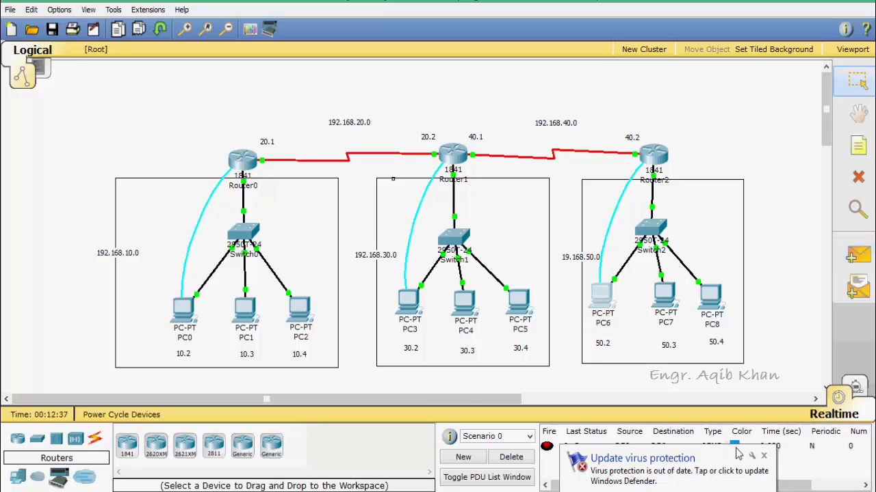
click(763, 455)
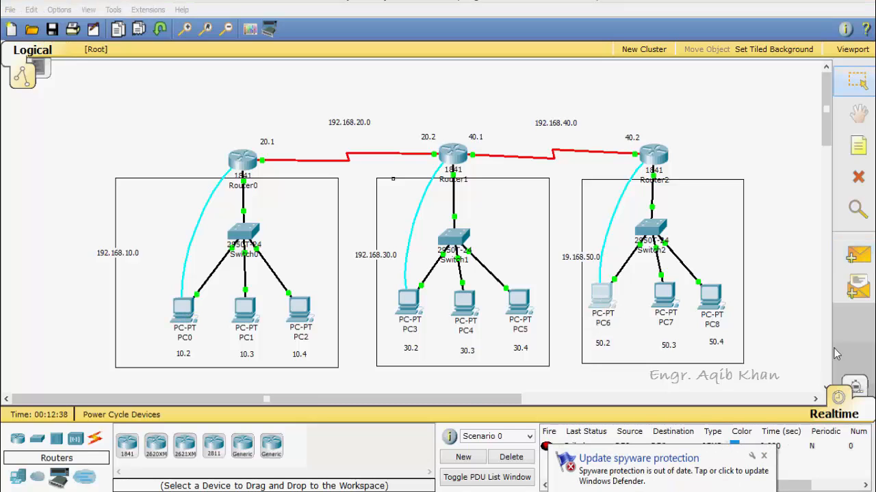
click(763, 455)
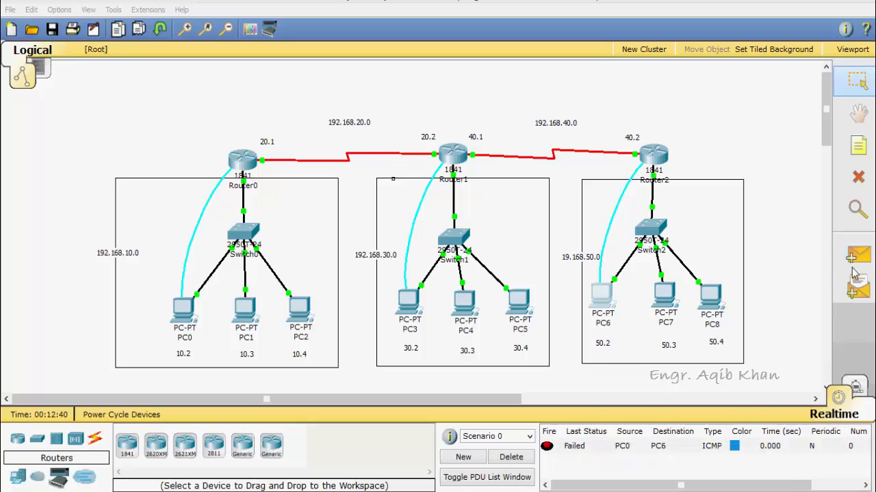
- Send a second simple PDU from PC0 to PC6 to retest connectivity
click(858, 255)
click(183, 309)
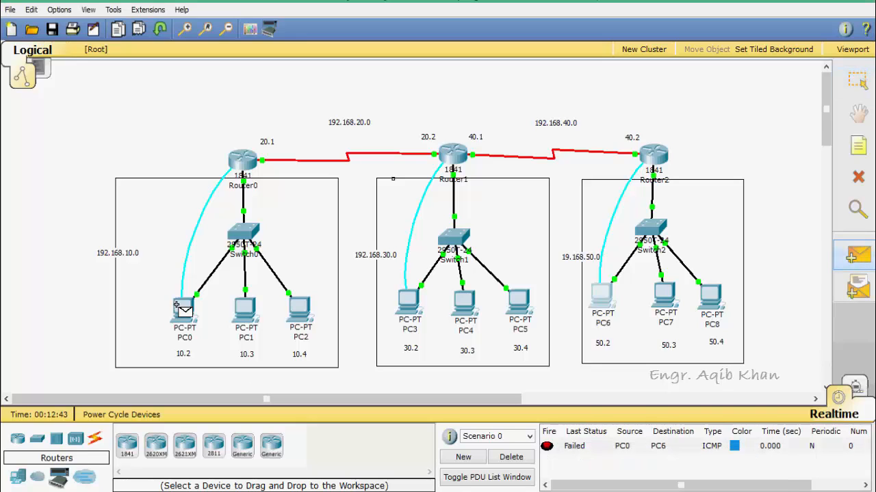
click(601, 293)
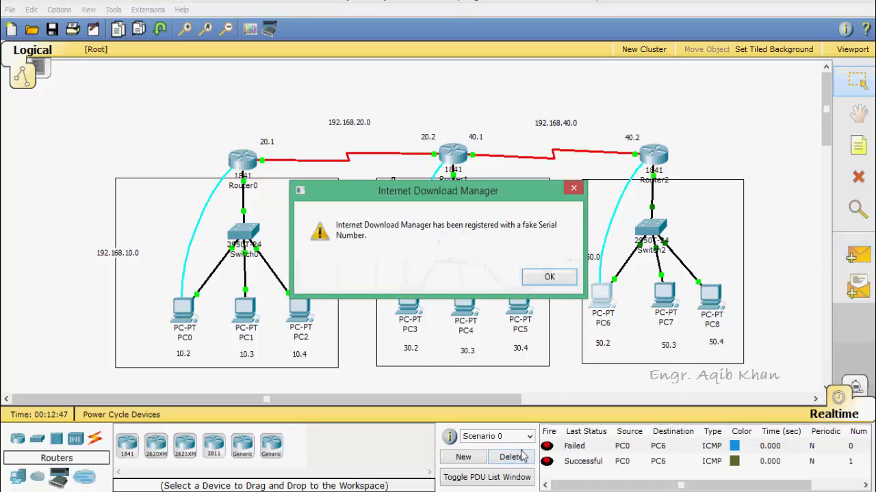
- Dismiss the Internet Download Manager warning, clear the scenario's old PDUs, and send a simple PDU from PC0 to PC7
click(565, 278)
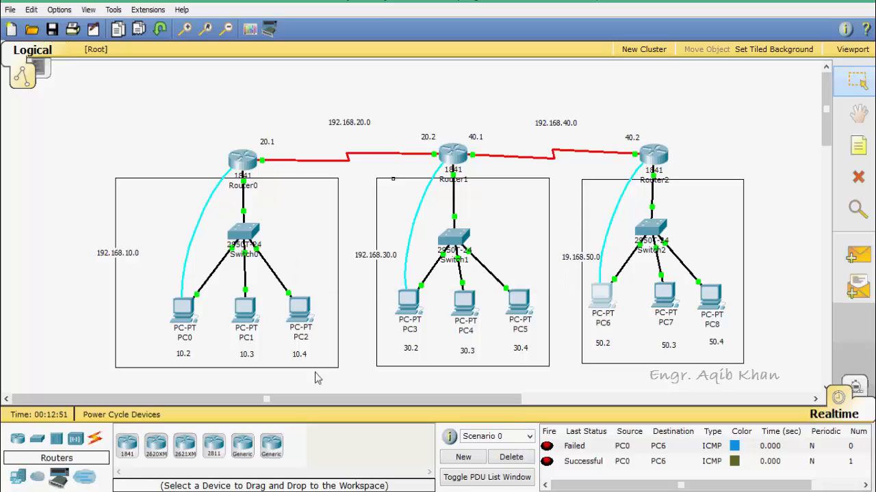
click(511, 457)
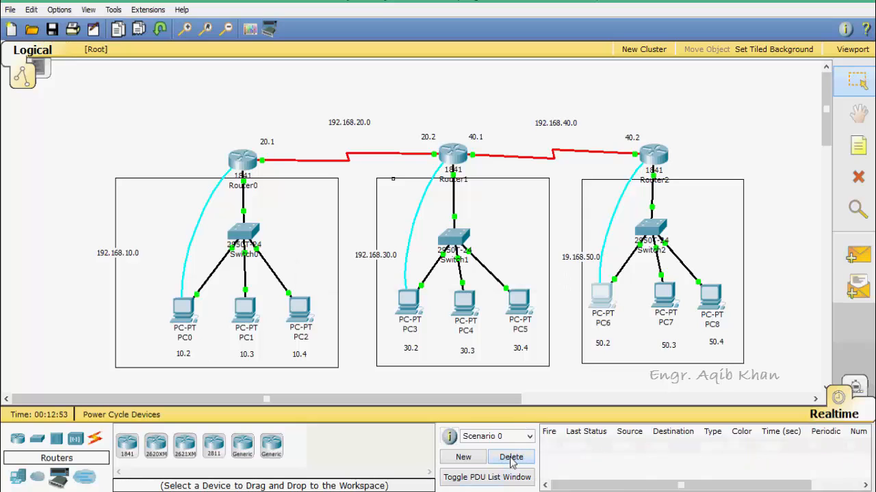
click(859, 259)
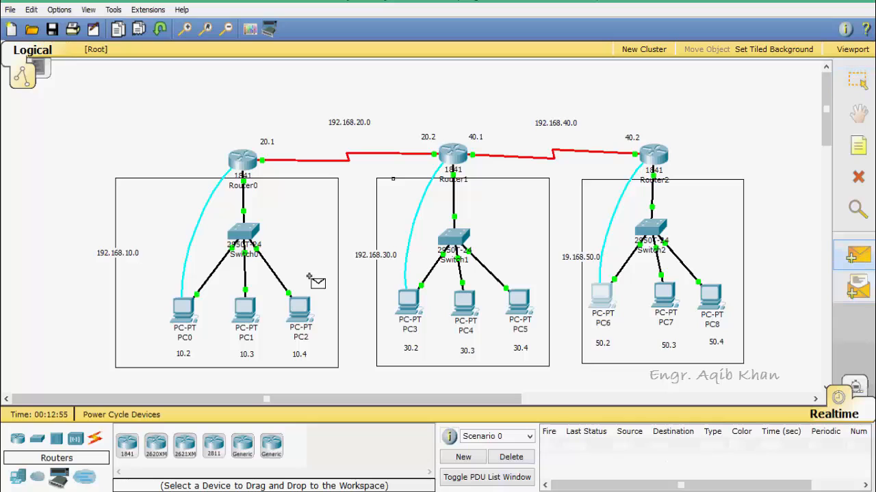
click(183, 308)
click(597, 288)
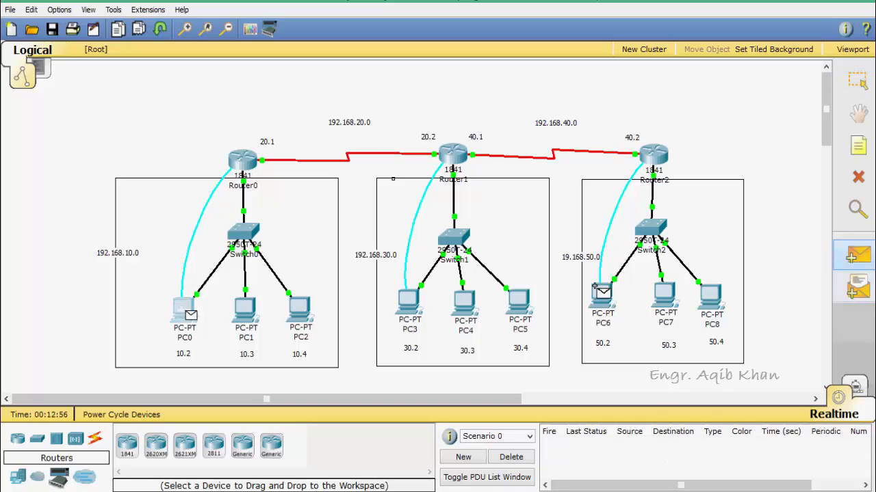
click(663, 294)
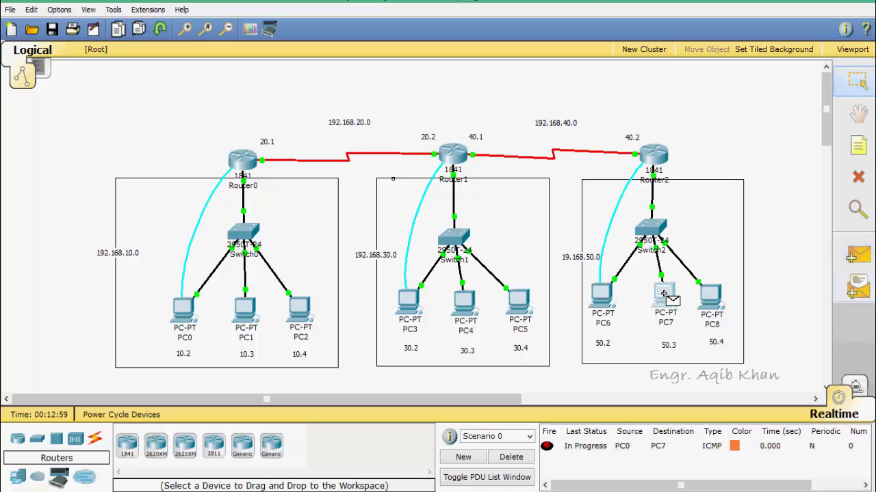
- Send a second simple PDU from PC0 to PC7 to retest connectivity
click(859, 257)
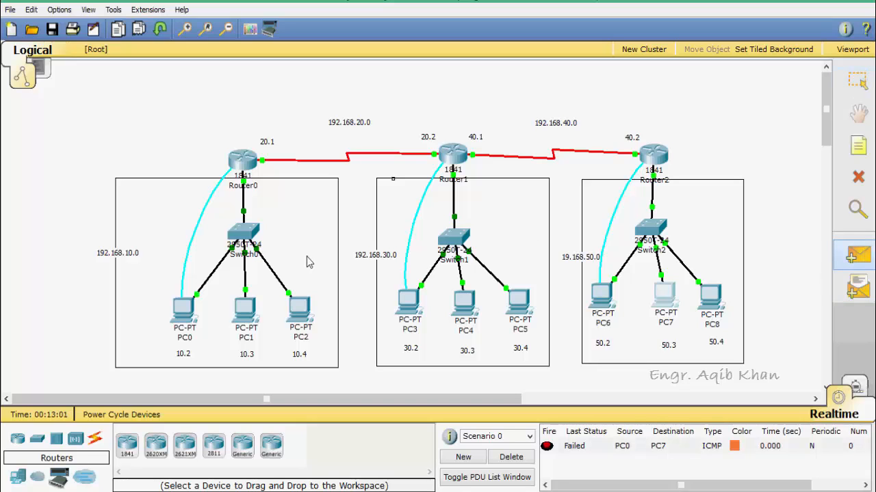
click(184, 309)
click(600, 293)
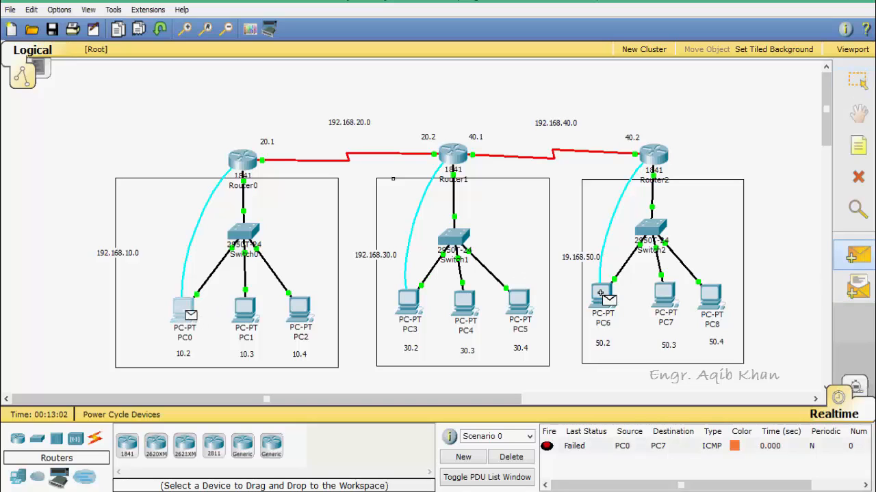
click(663, 295)
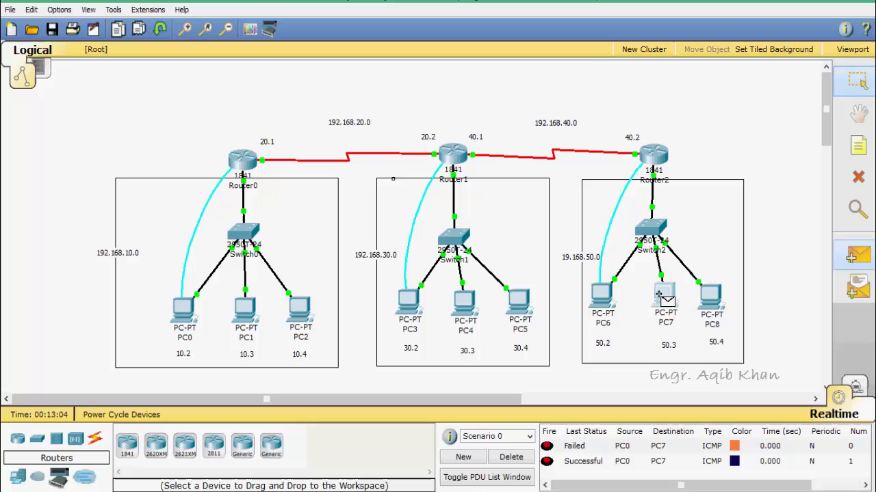
- Clear the scenario's PDU list and send a simple PDU from PC0 to PC6
click(514, 457)
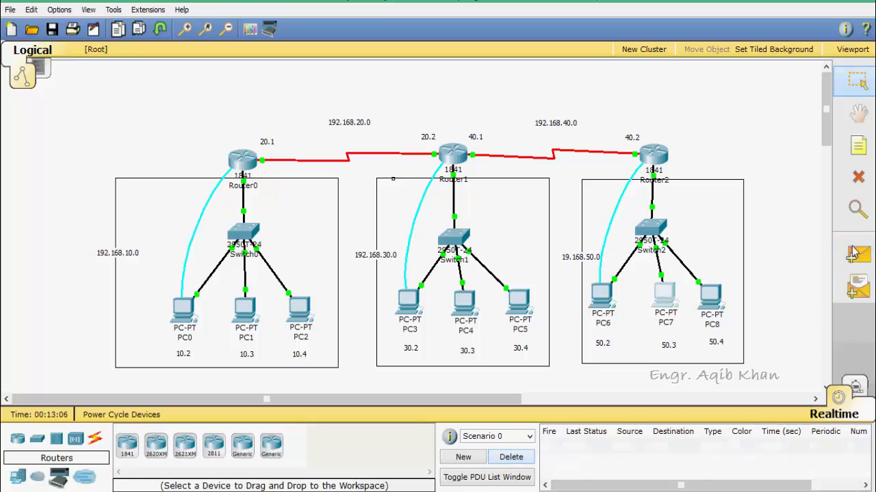
click(855, 254)
click(185, 311)
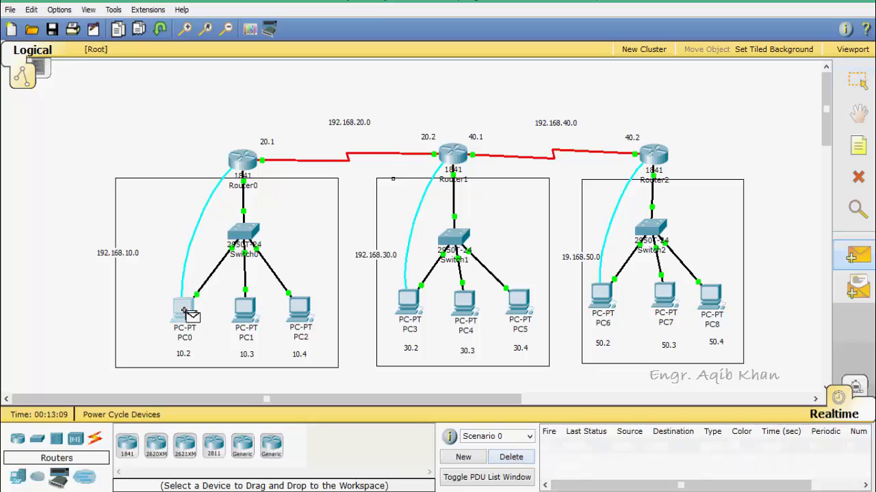
click(605, 294)
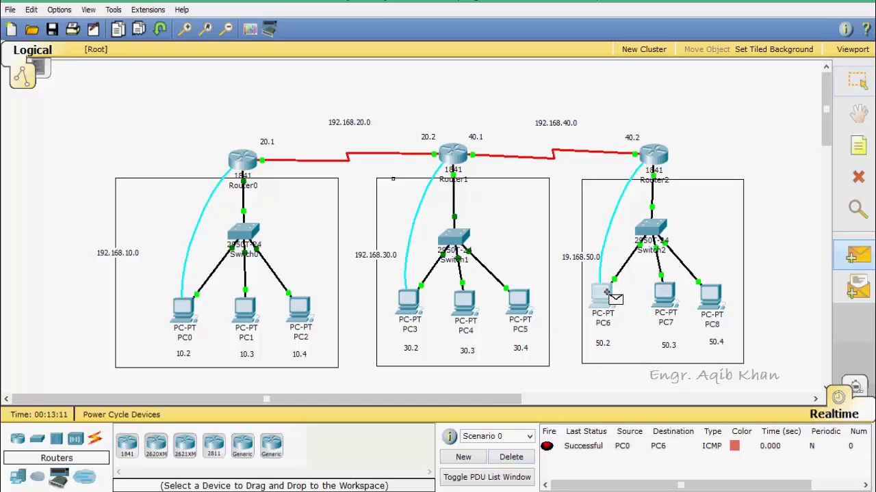
- Clear the scenario's PDU list and test host PC1 with a simple PDU to PC6
click(511, 457)
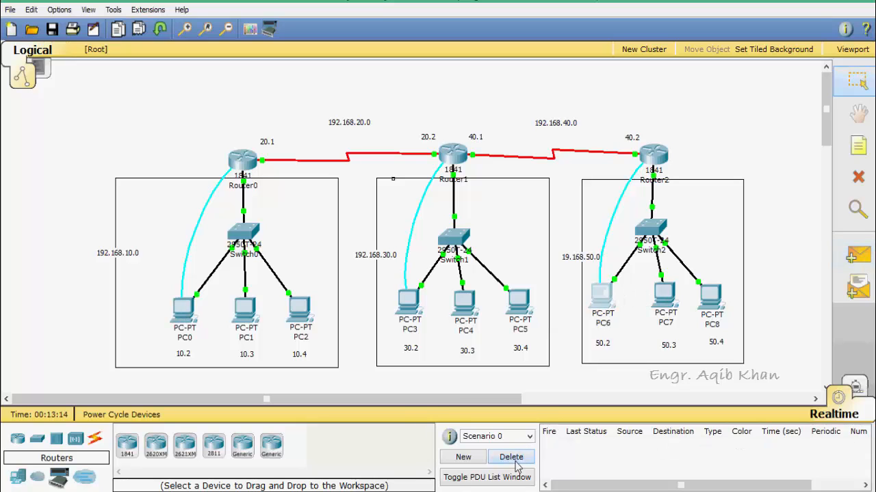
click(853, 261)
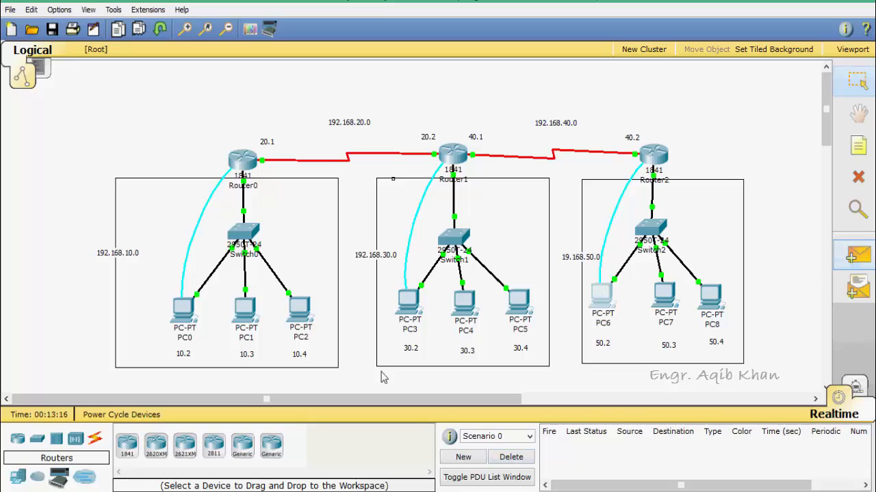
click(246, 309)
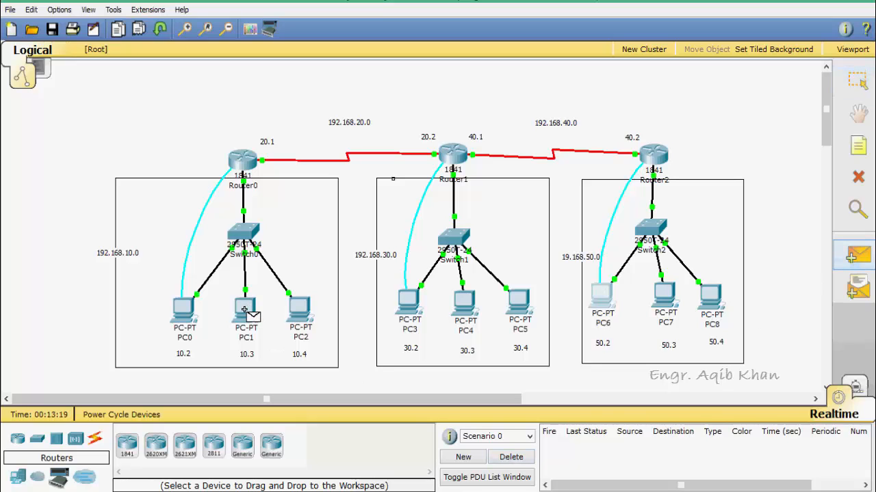
click(600, 293)
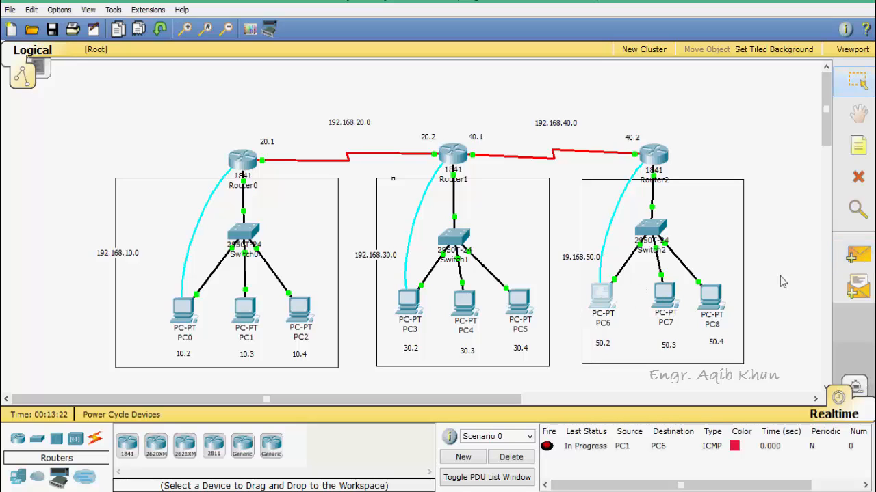
- Send two more simple PDUs from PC1 to PC6 to recheck whether that traffic is blocked
click(858, 260)
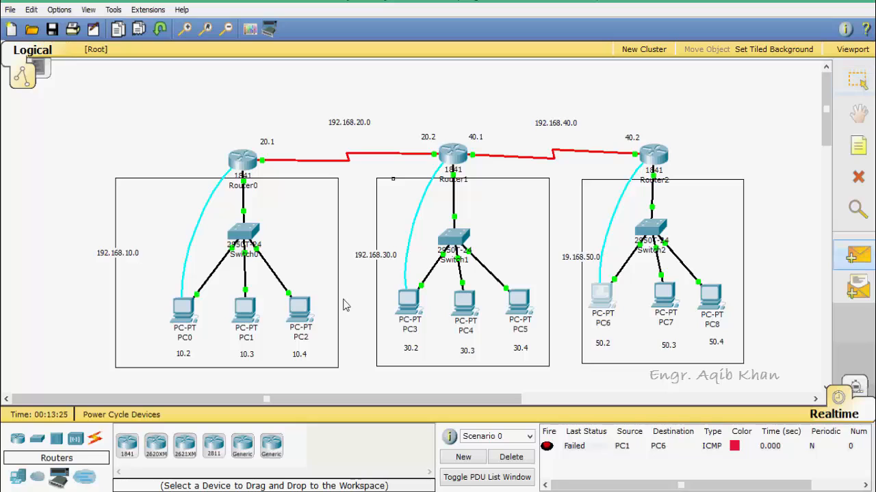
click(245, 308)
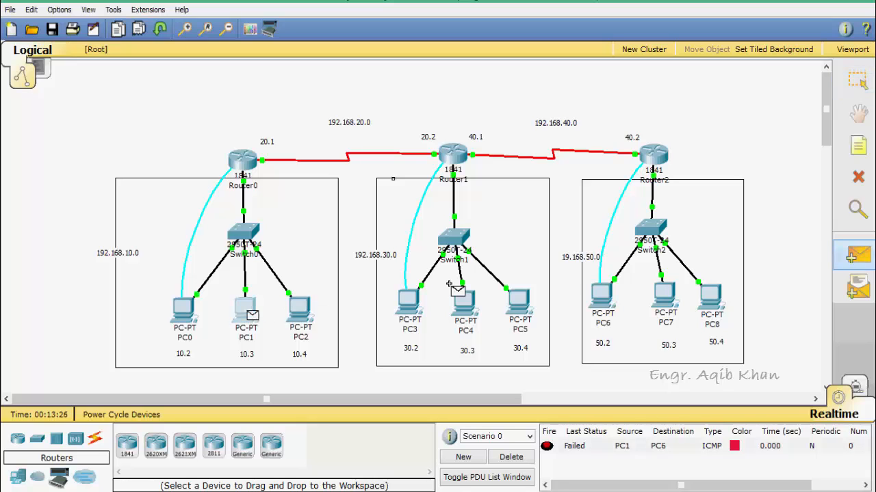
click(599, 295)
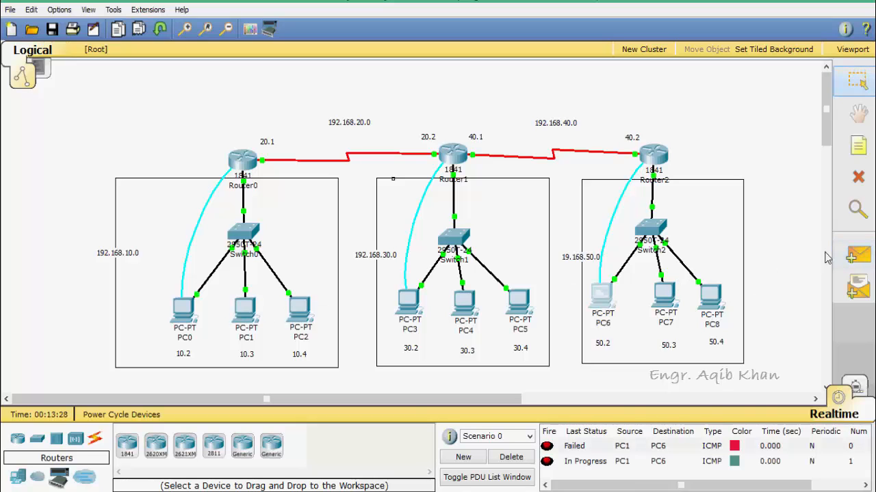
click(848, 257)
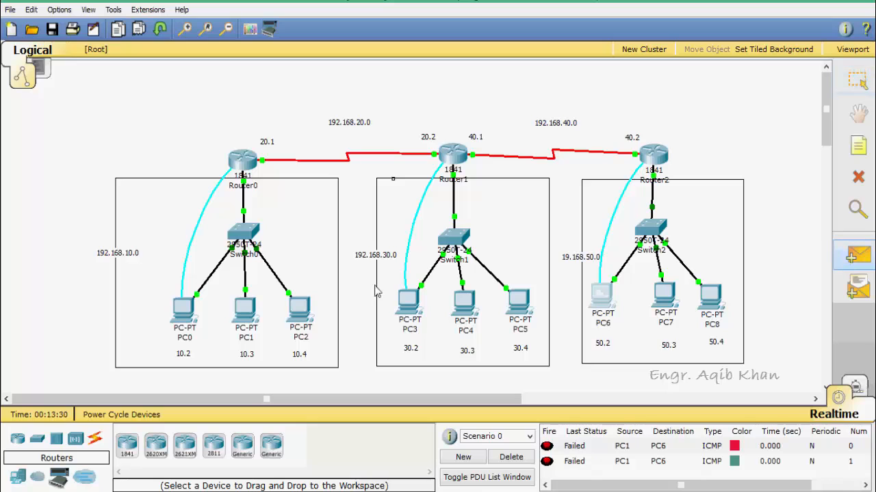
click(251, 312)
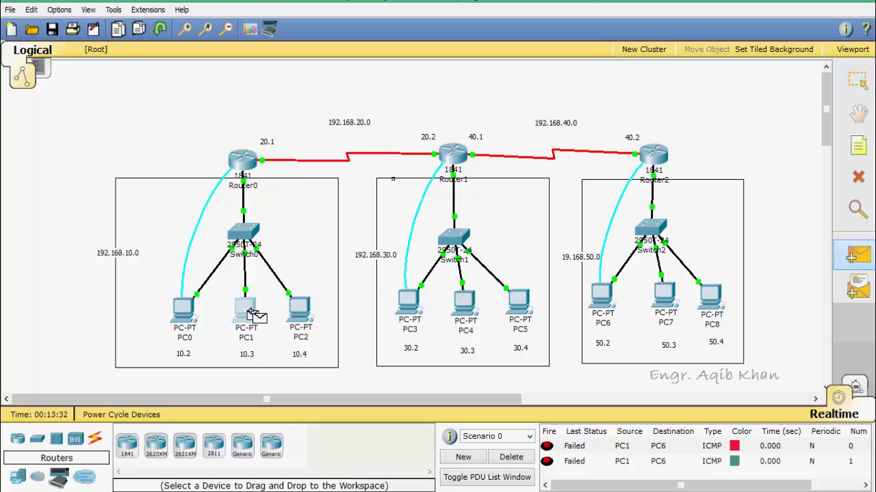
click(600, 296)
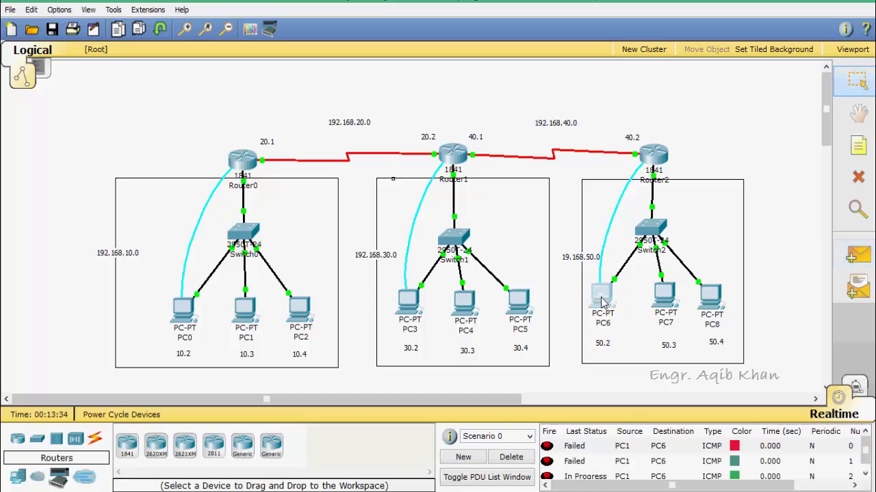
- Clear the scenario's PDU list and send a simple PDU from PC1 to PC4
click(511, 458)
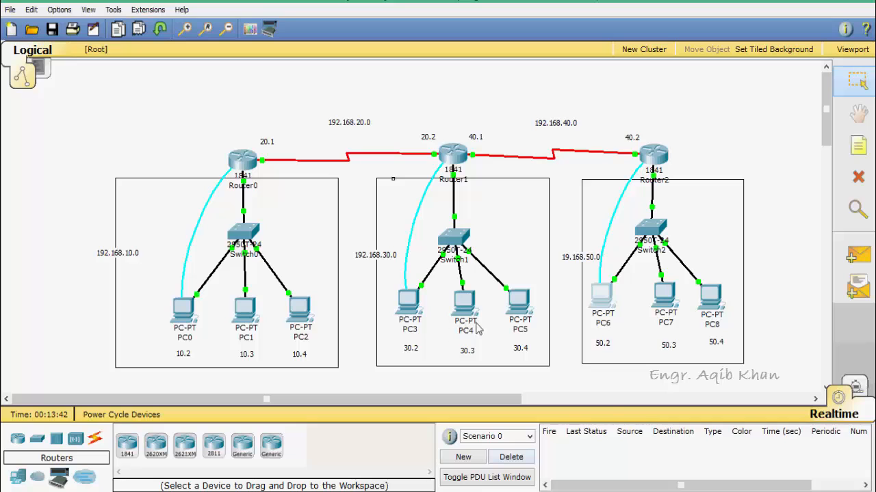
mouse_move(243, 315)
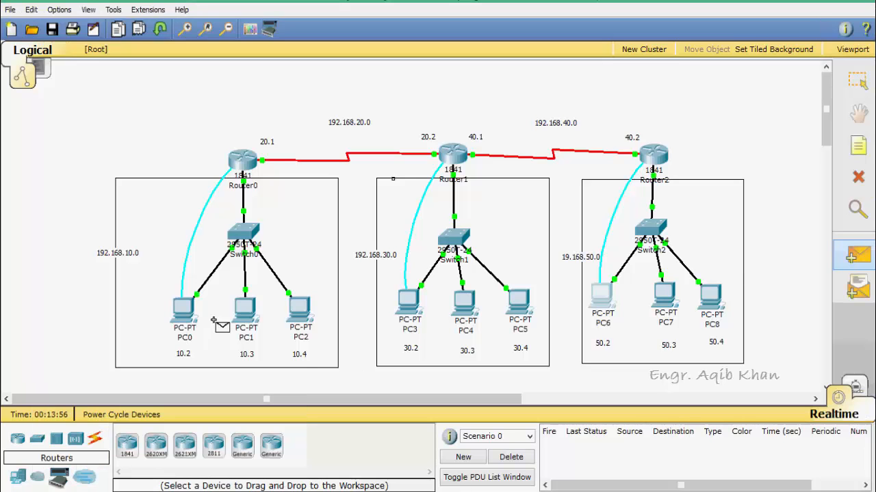
click(245, 309)
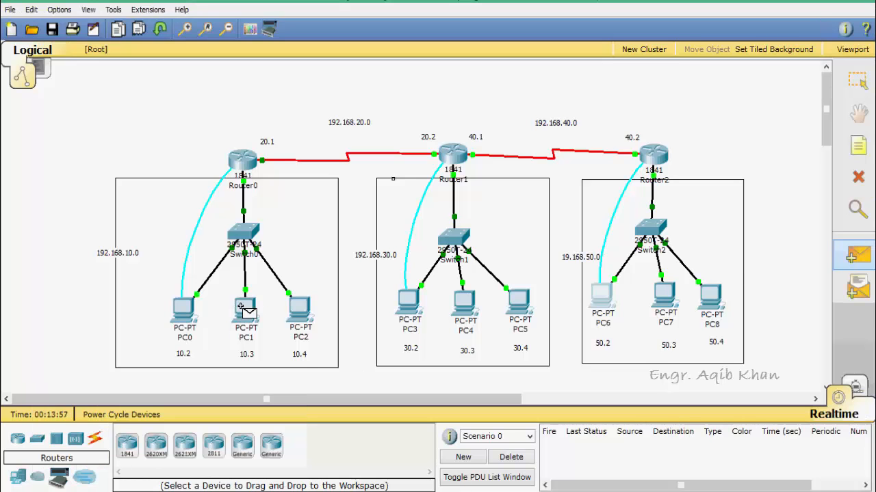
click(464, 305)
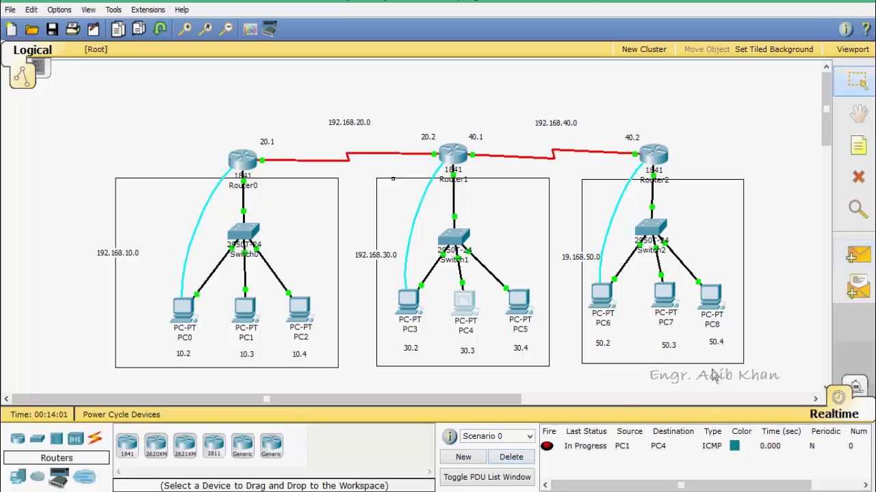
- Send a second simple PDU from PC1 to PC4 to retest connectivity
click(860, 258)
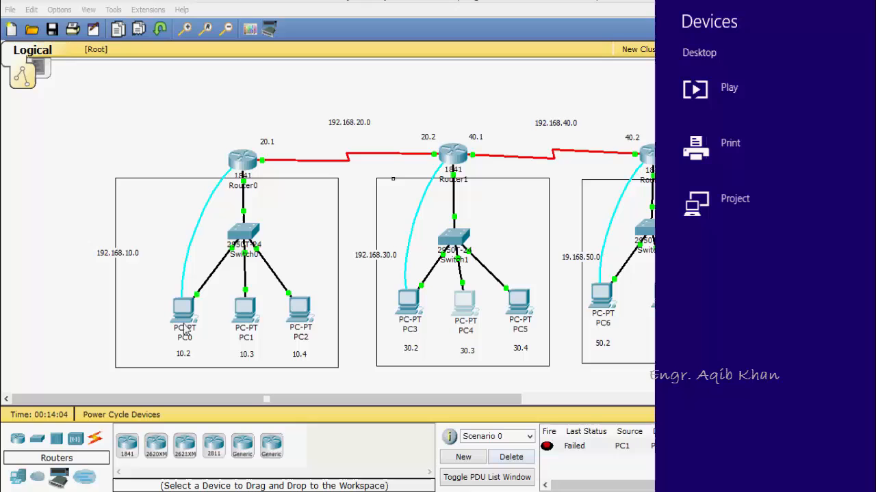
click(236, 329)
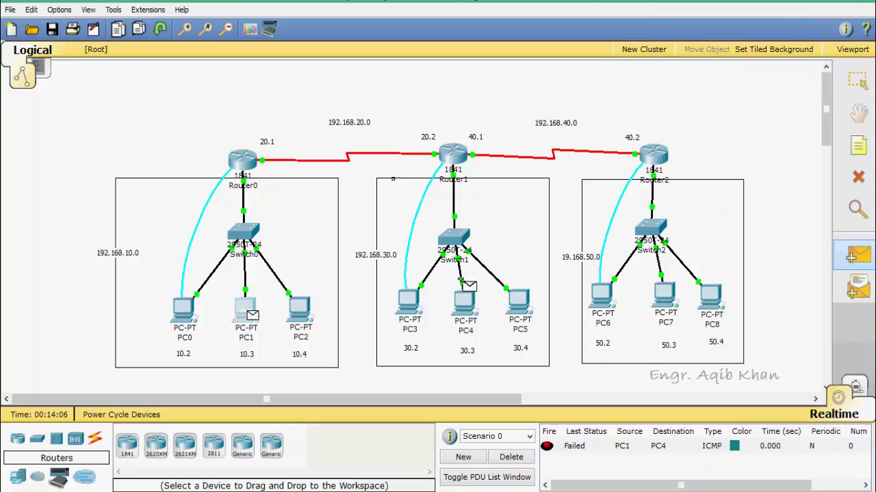
click(463, 304)
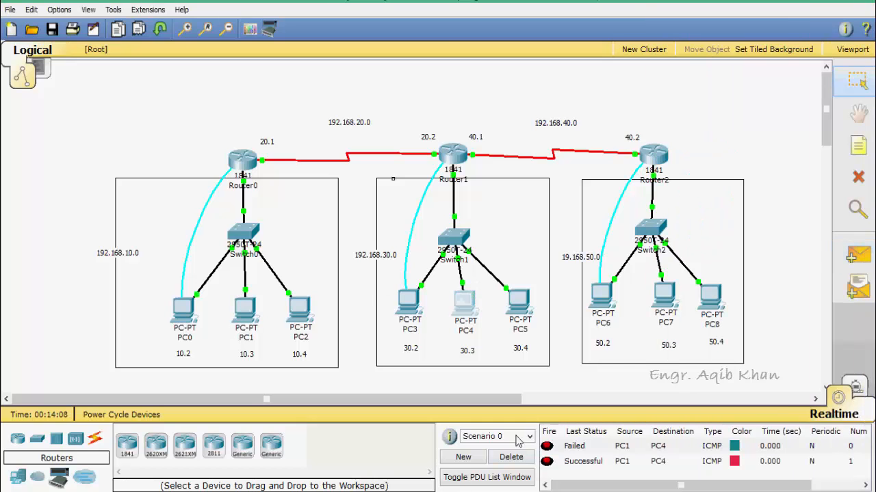
- Clear the scenario's PDU list and send two fresh simple PDUs from PC1 to PC4
click(522, 458)
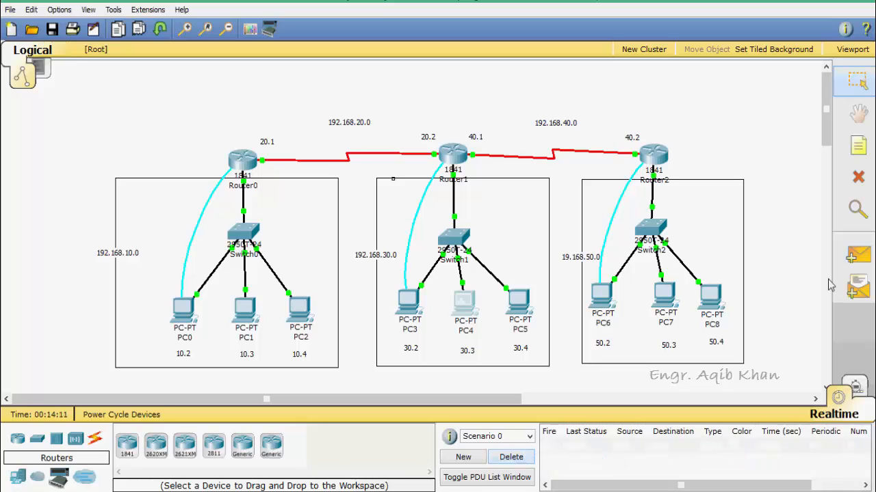
click(857, 254)
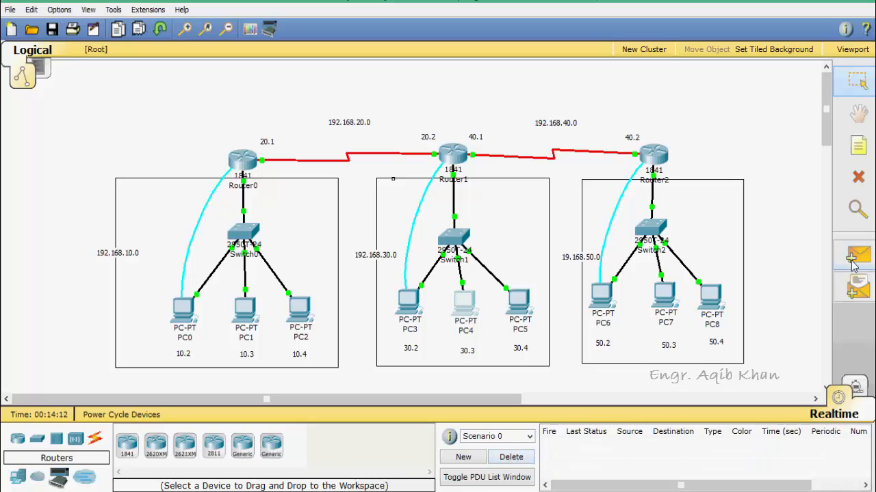
click(249, 312)
click(464, 301)
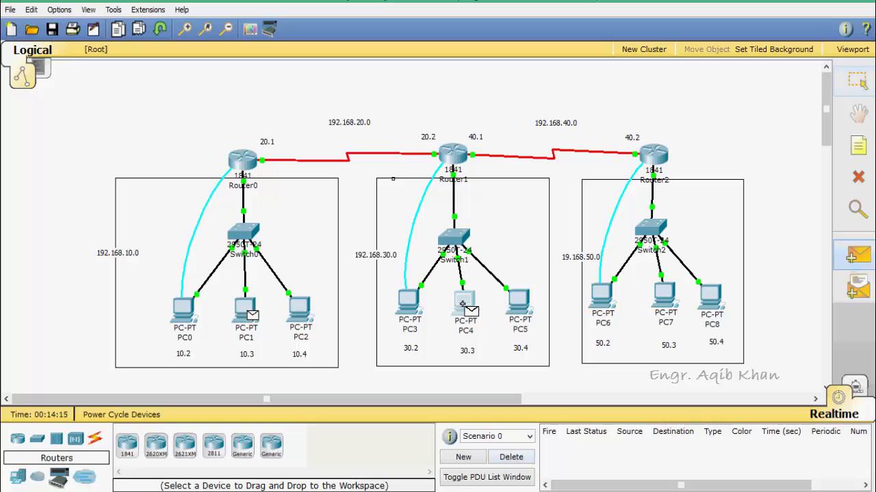
click(858, 256)
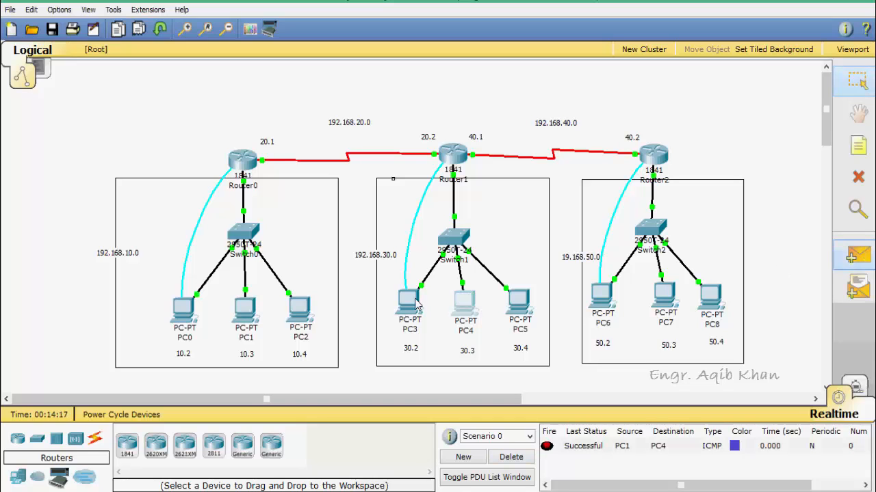
click(244, 314)
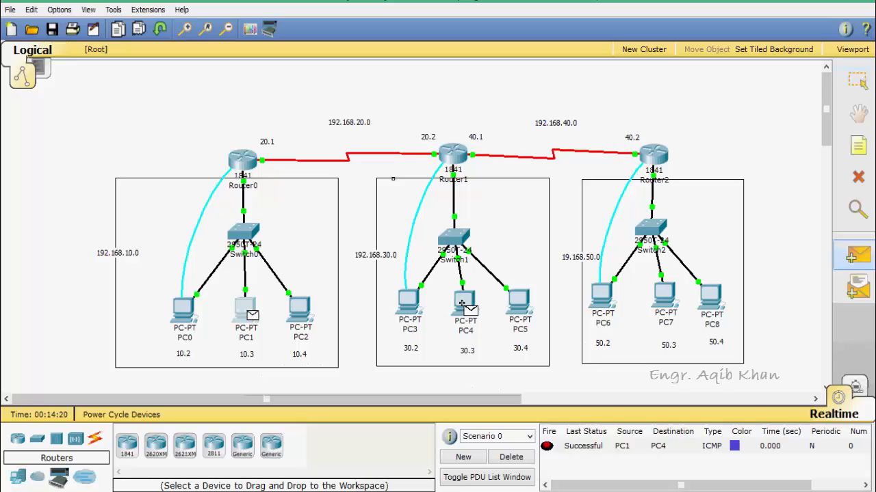
click(462, 304)
- Clear the scenario's PDU list and send a simple PDU from PC4 to PC2
click(512, 457)
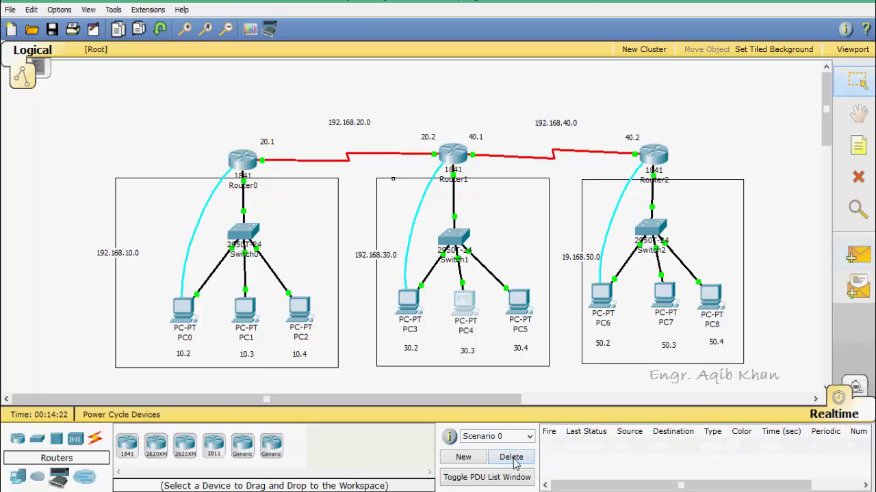
click(857, 259)
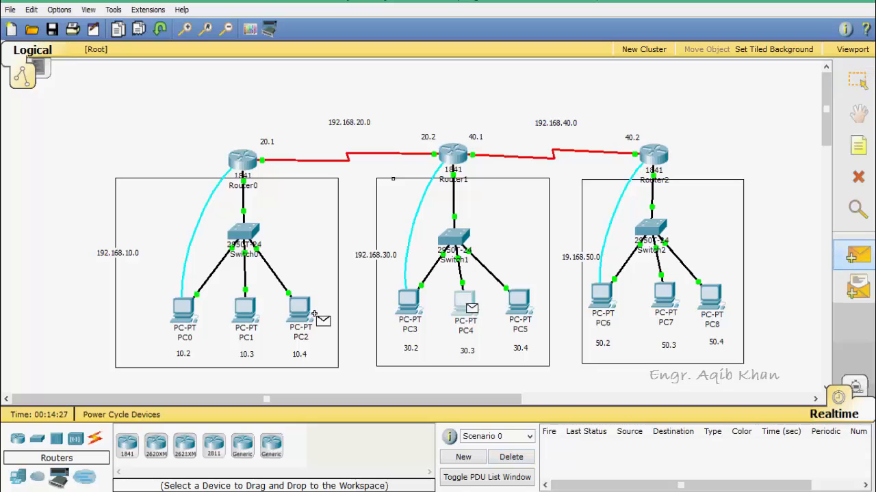
click(306, 309)
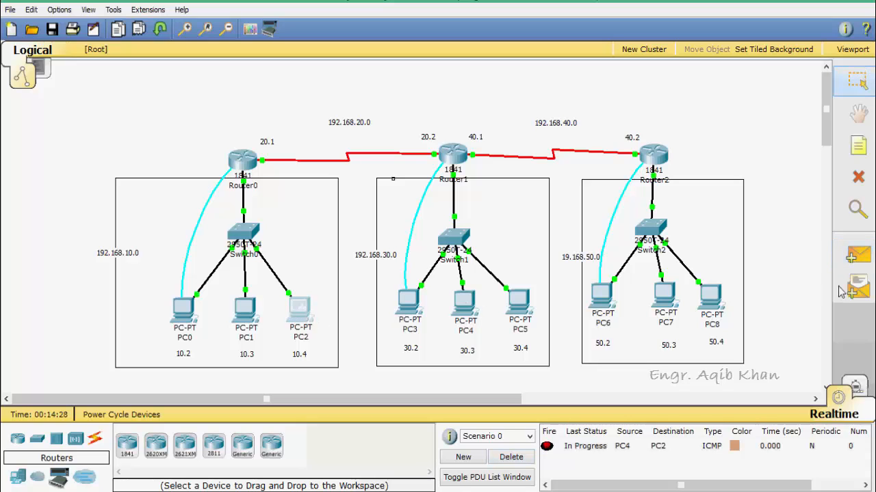
- Send a second simple PDU from PC4 to PC2 to recheck whether that traffic is blocked
click(860, 263)
key(super+c)
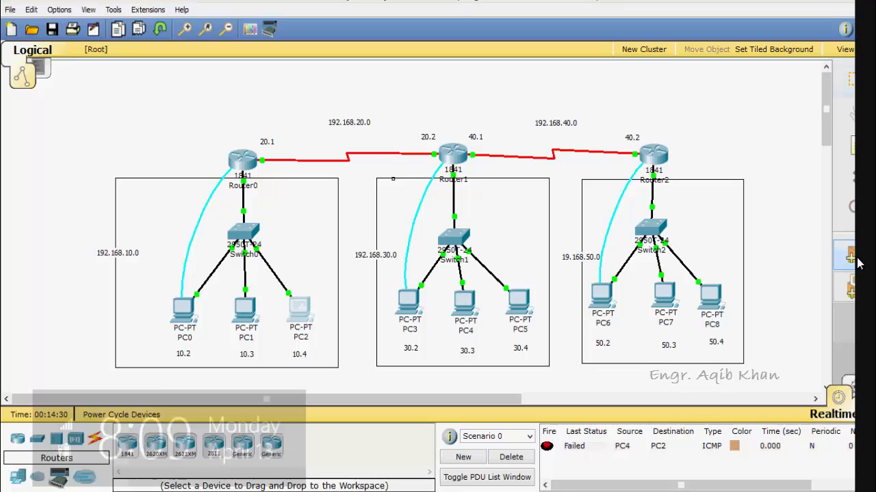
click(503, 385)
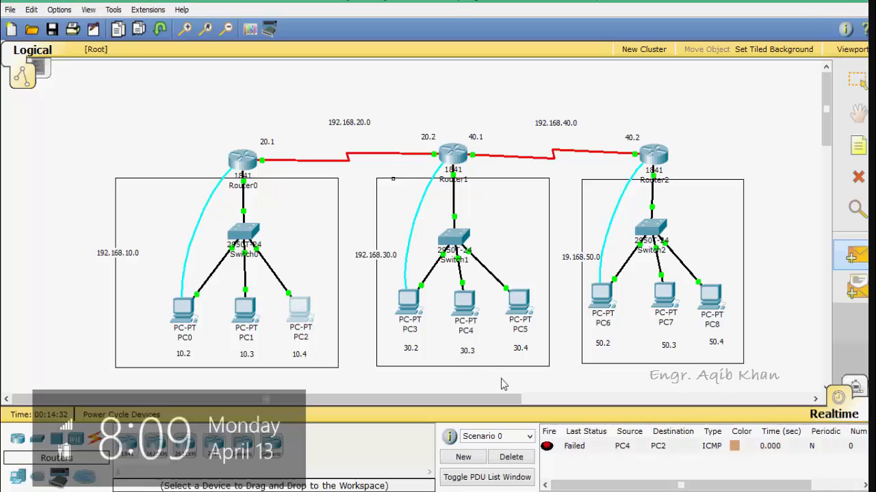
click(465, 301)
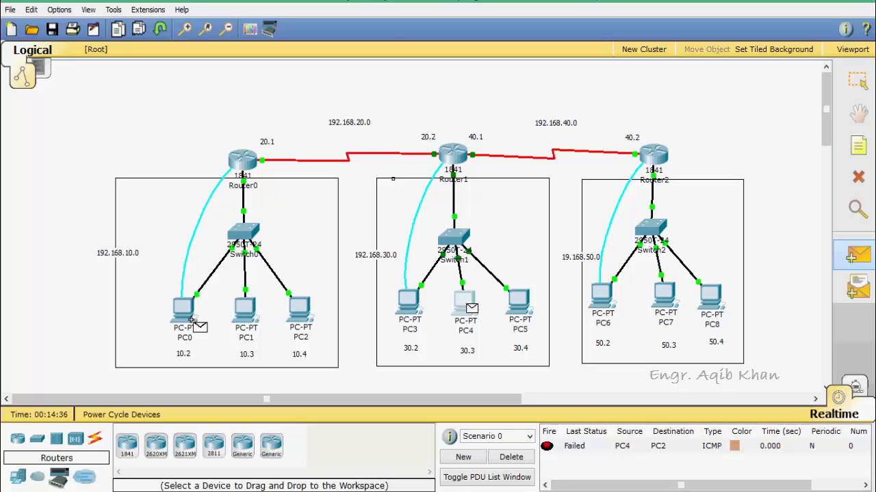
click(304, 310)
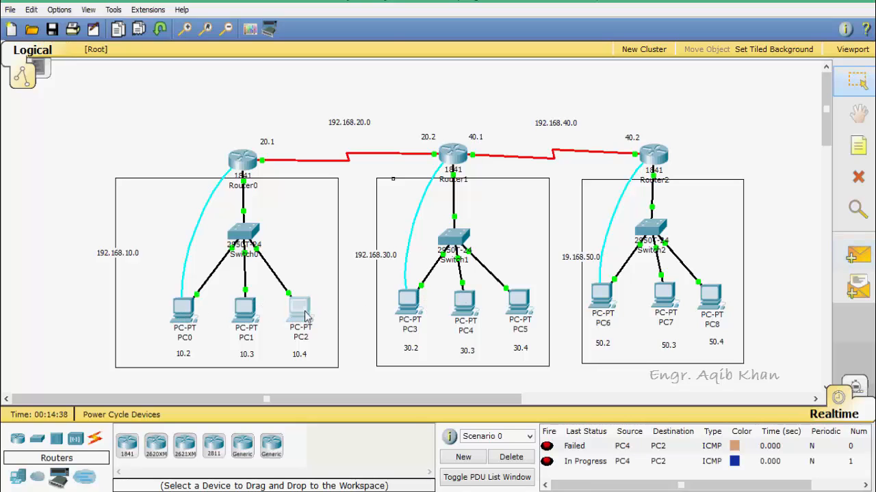
- Clear the scenario's PDU list and send a simple PDU from PC3 to PC2
click(524, 459)
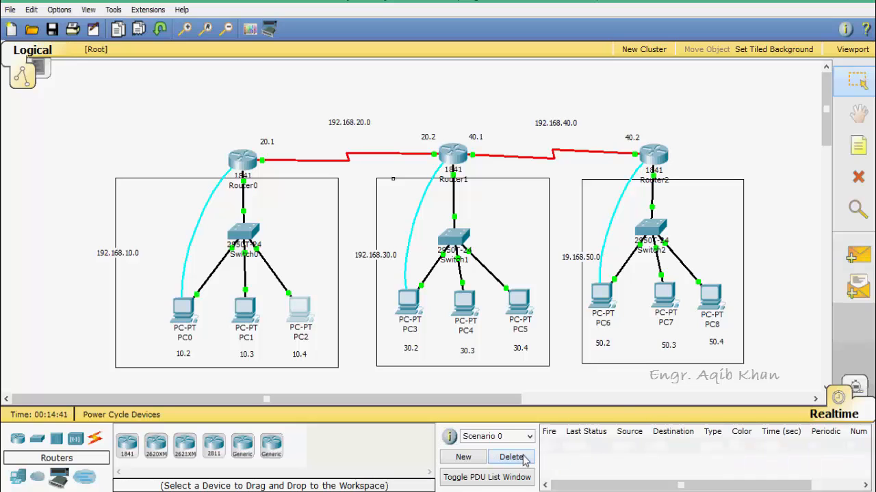
click(858, 256)
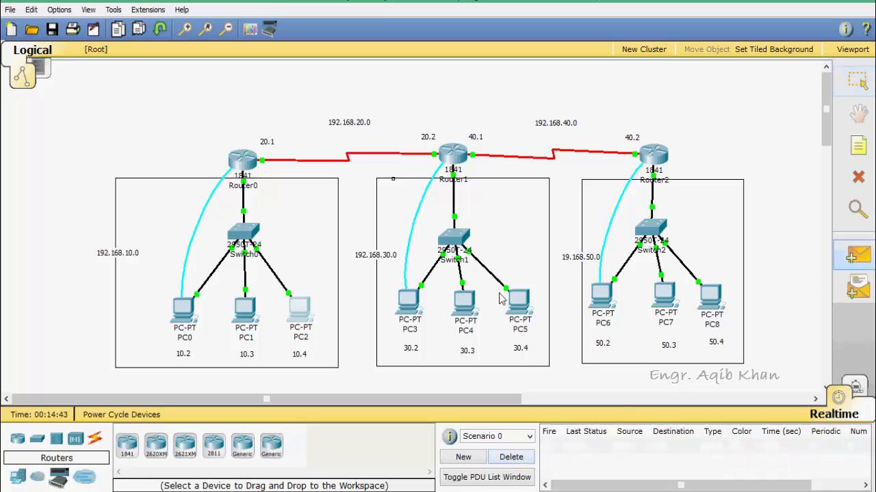
click(409, 305)
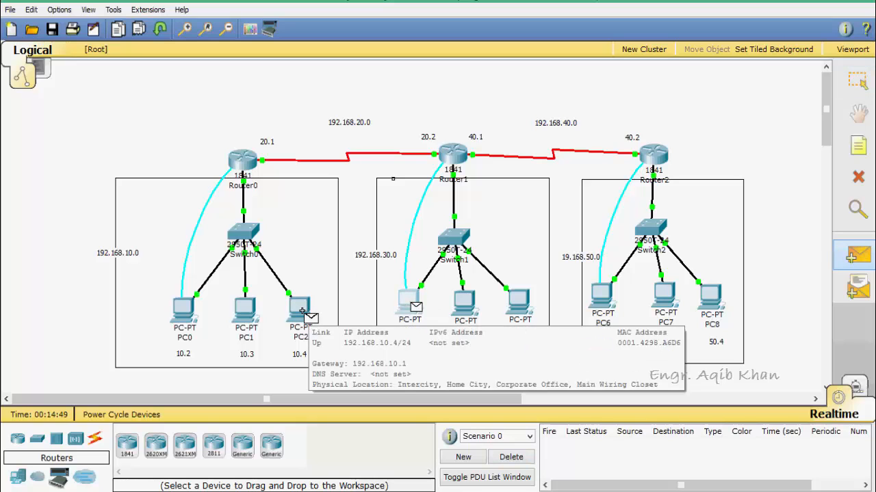
click(306, 311)
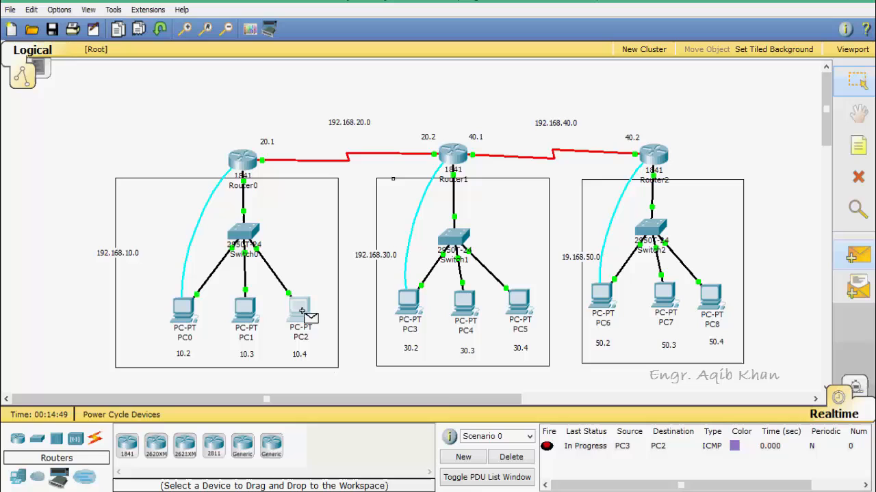
- Clear the PDU list again and resend a simple PDU from PC3 to PC2 to retest connectivity
click(522, 458)
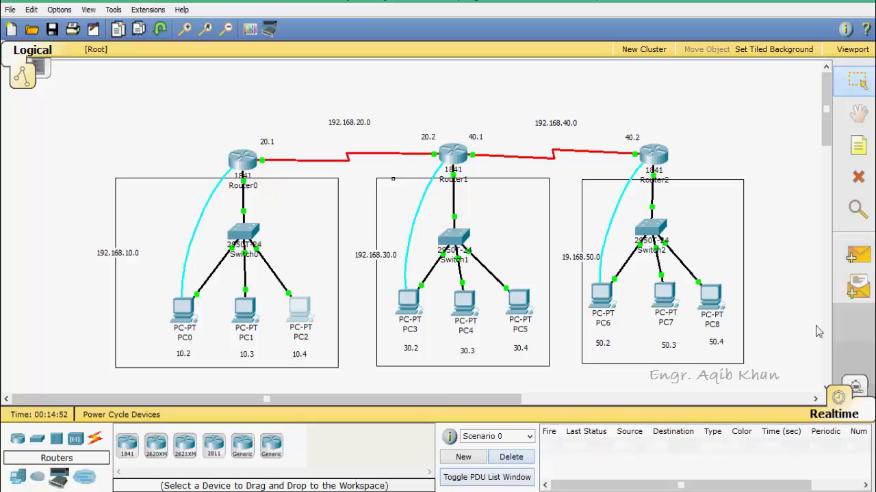
click(858, 255)
click(409, 308)
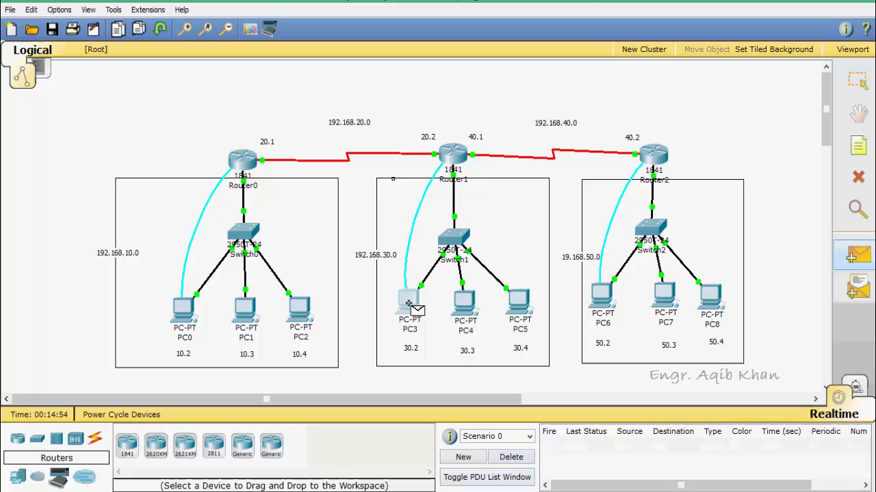
click(306, 313)
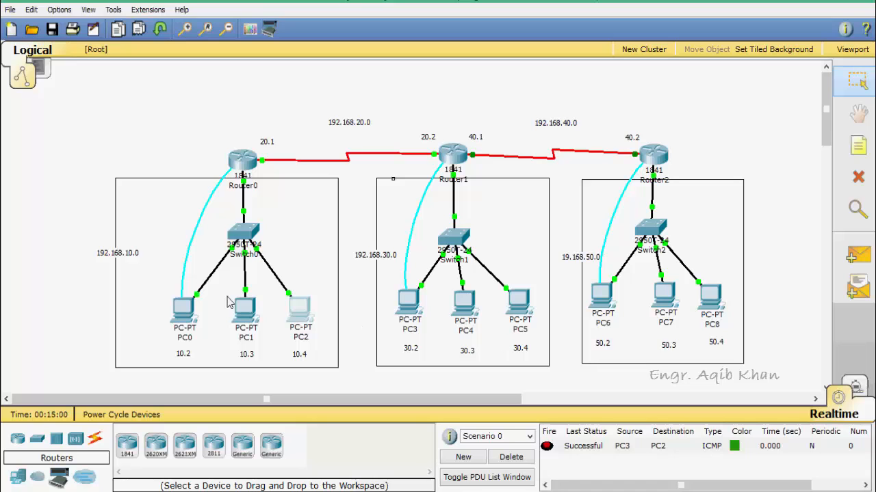
mouse_move(191, 313)
mouse_move(247, 319)
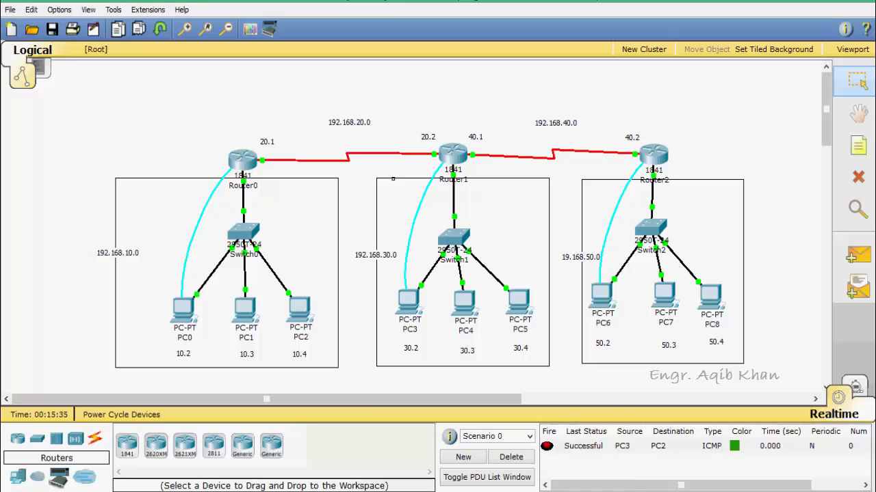
- Review the access list 150 entries and the interface it is applied to in PC0's terminal session, then minimize the window
click(489, 491)
click(420, 436)
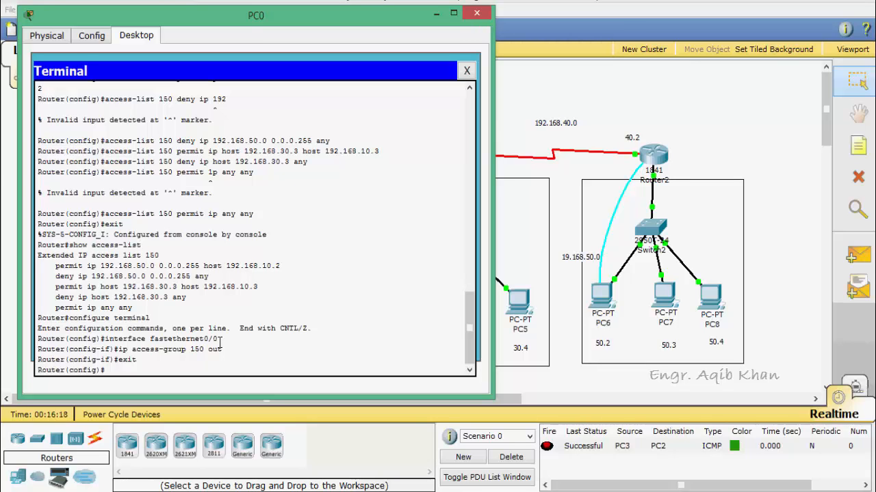
mouse_move(472, 312)
mouse_down()
mouse_move(471, 303)
mouse_move(472, 316)
mouse_up()
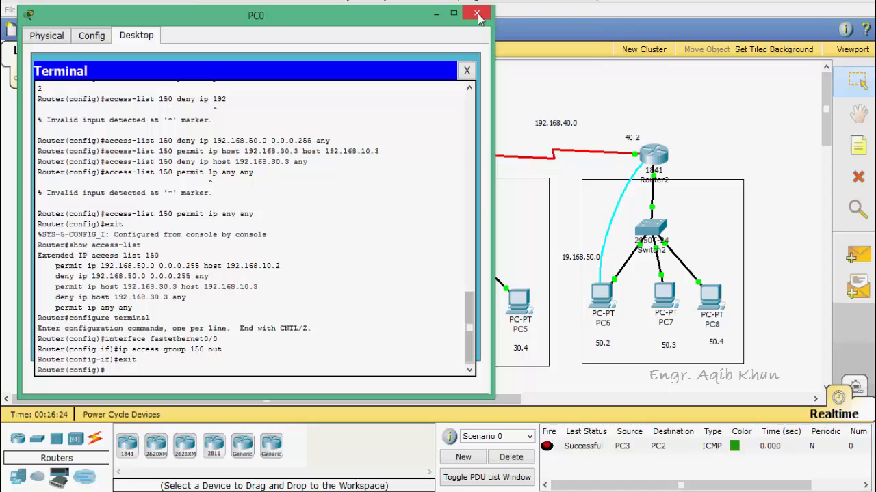
click(437, 14)
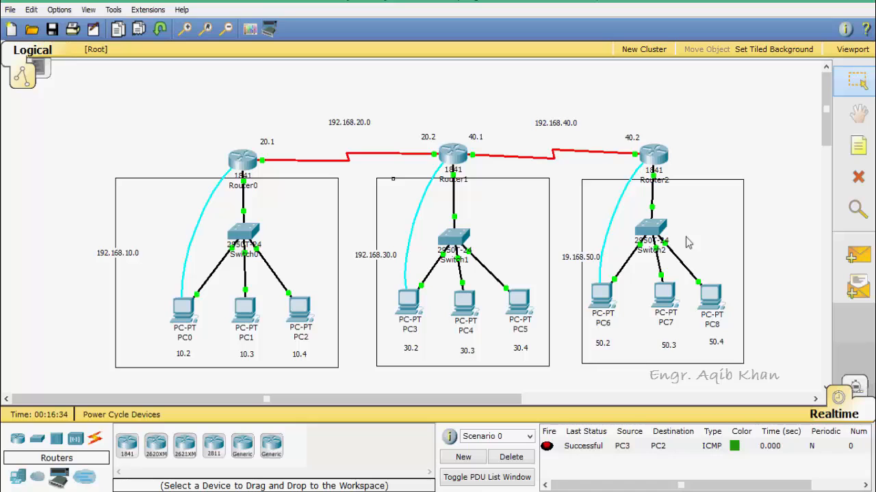
mouse_move(707, 302)
mouse_move(443, 237)
mouse_move(297, 312)
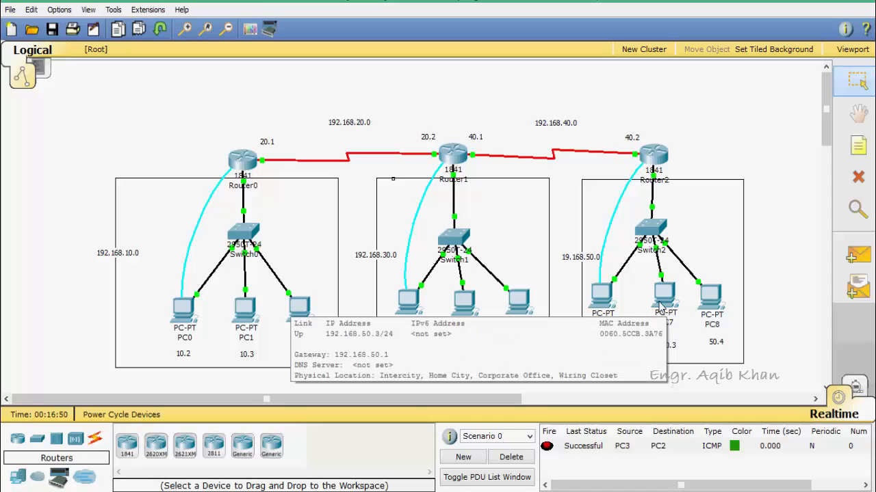